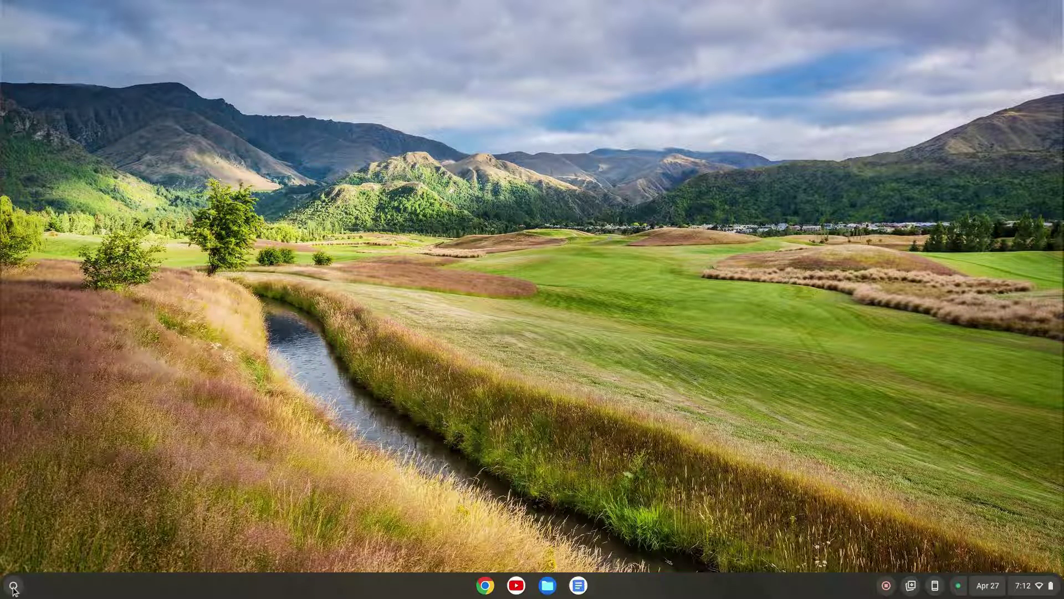
Step: Search 'settings' in the Launcher and open the ChromeOS Settings app
left_click(13, 587)
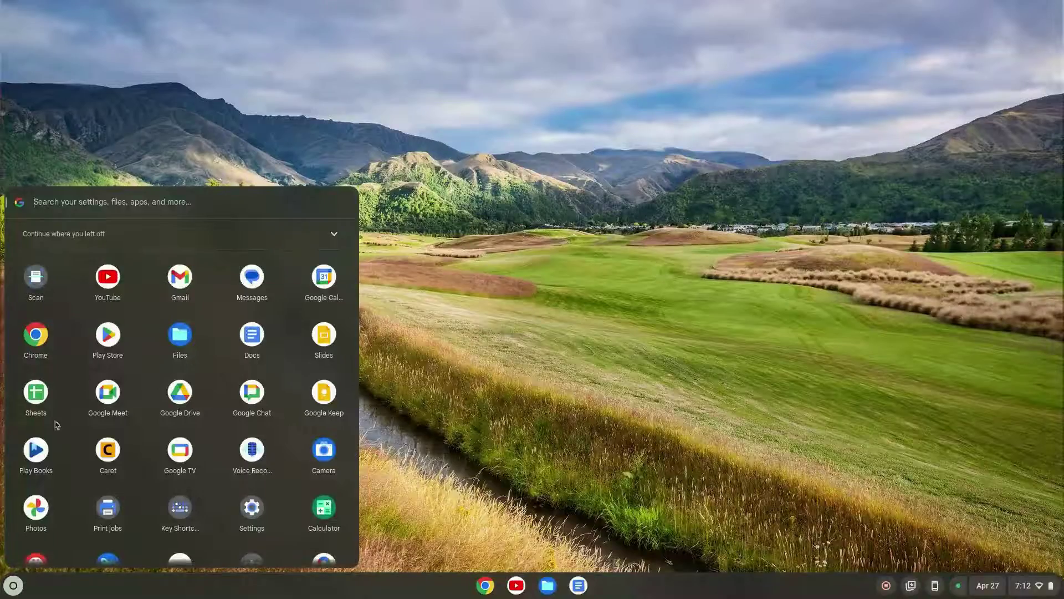
type("settings")
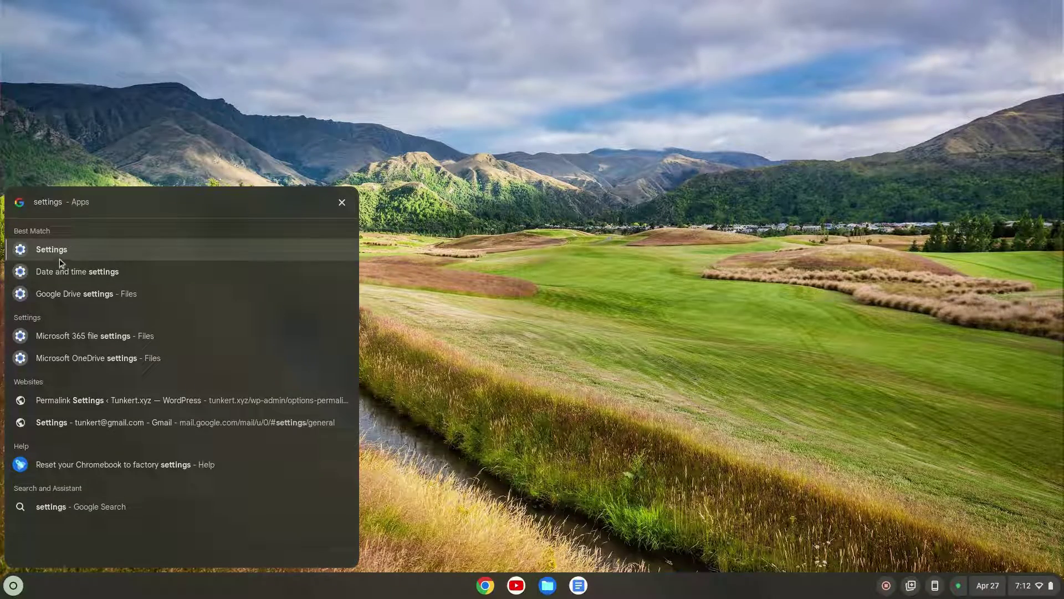
left_click(60, 261)
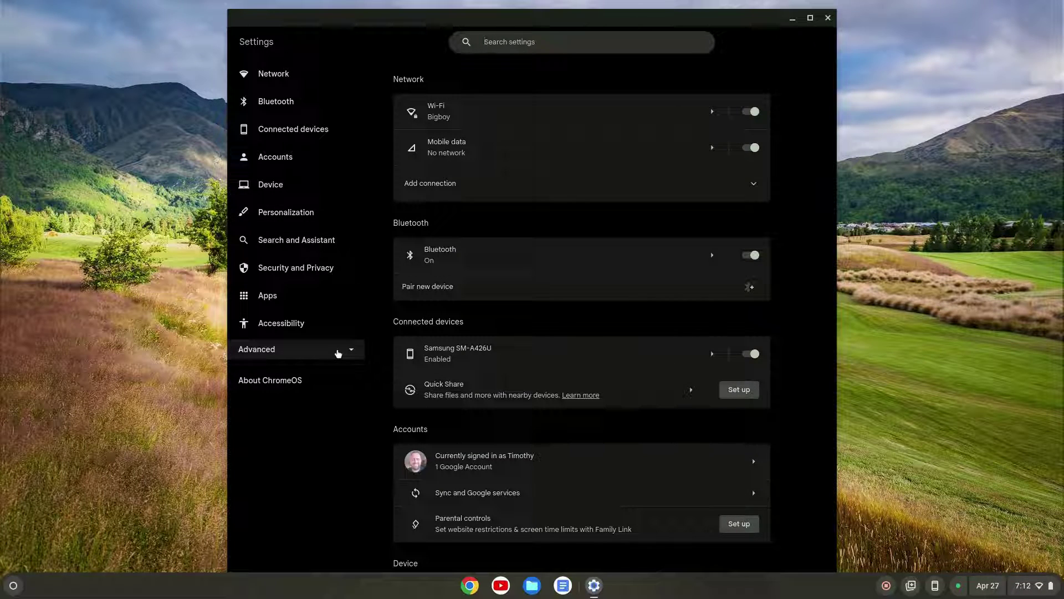
Step: Under Advanced > Developers, turn on the Linux development environment
left_click(338, 352)
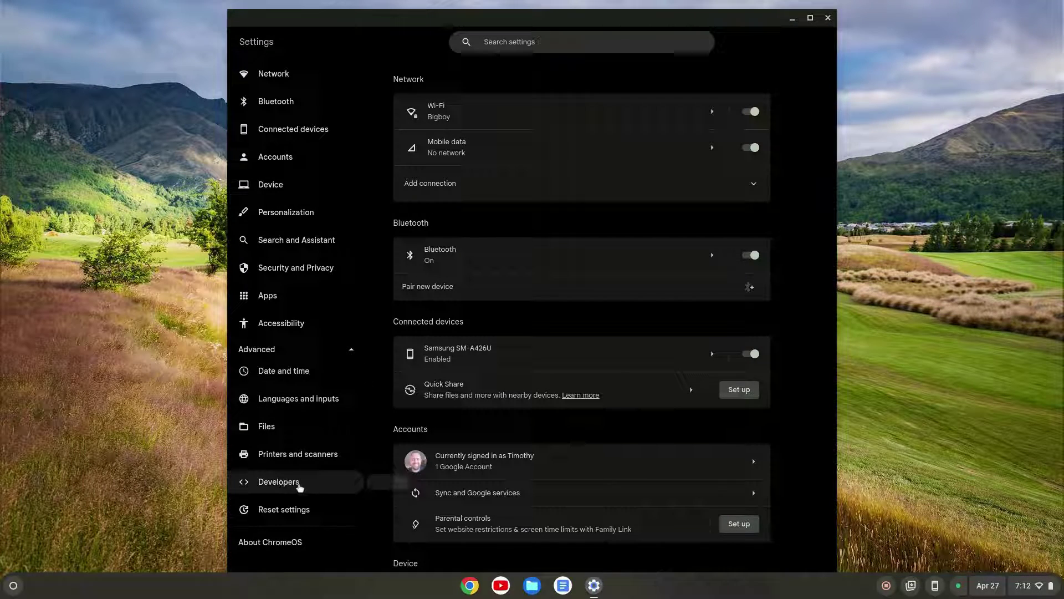
left_click(291, 482)
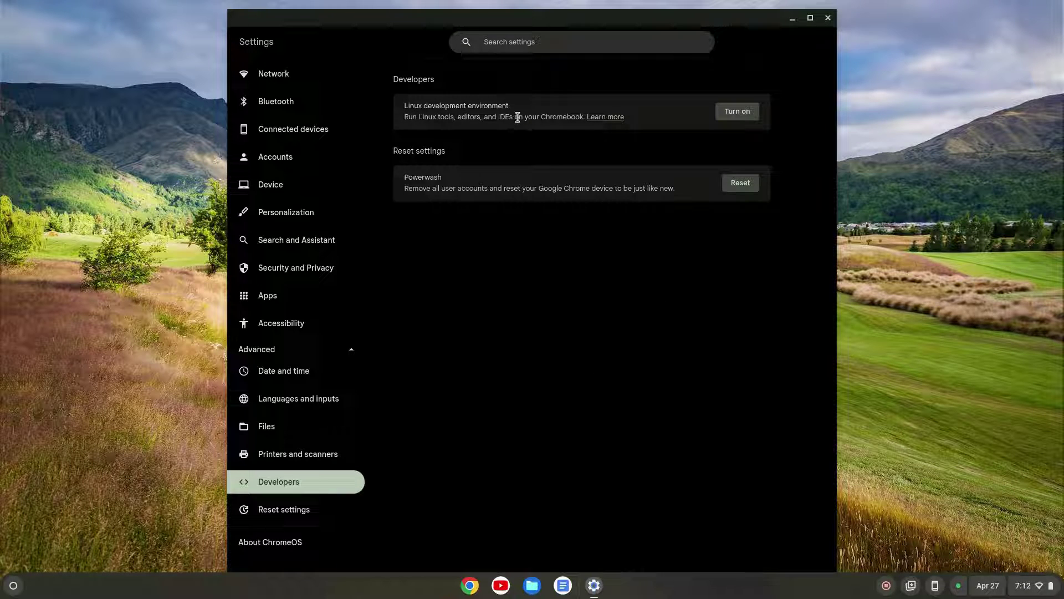
left_click(742, 115)
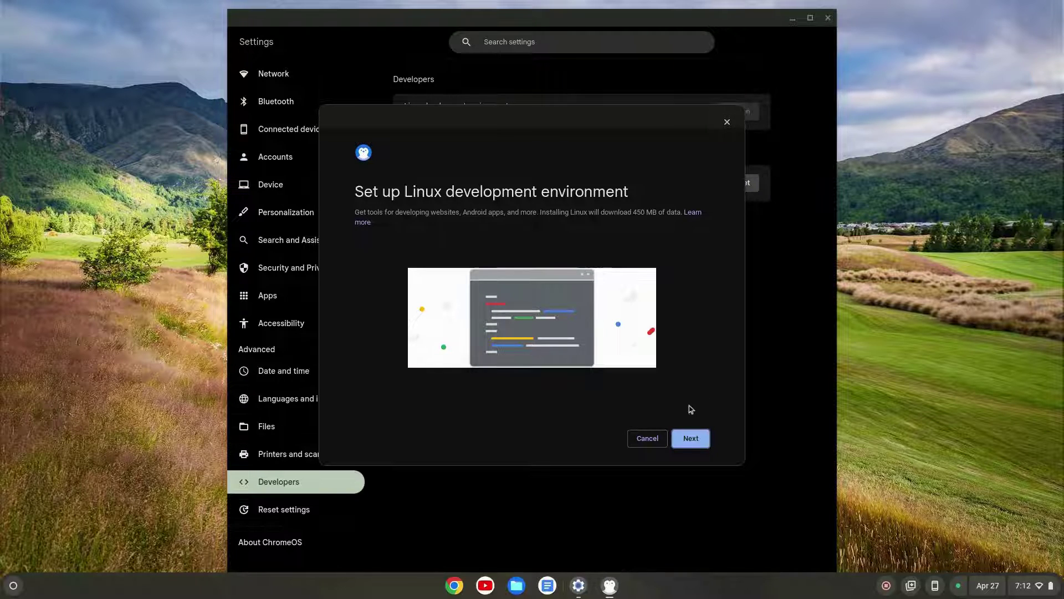
Step: Install Linux with the Recommended 10.0 GB disk size instead of Custom
left_click(700, 441)
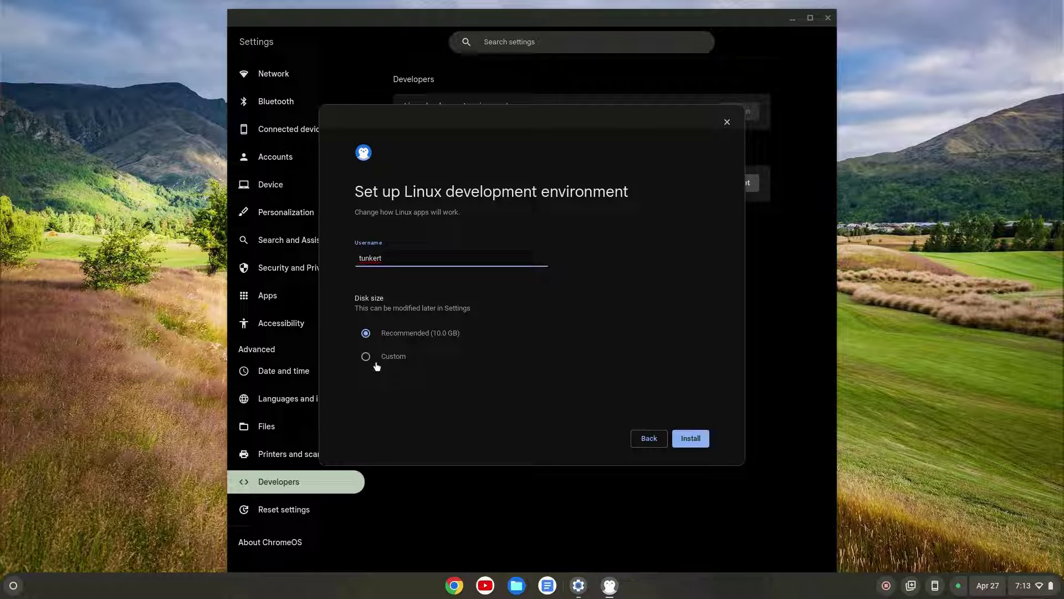
left_click(365, 357)
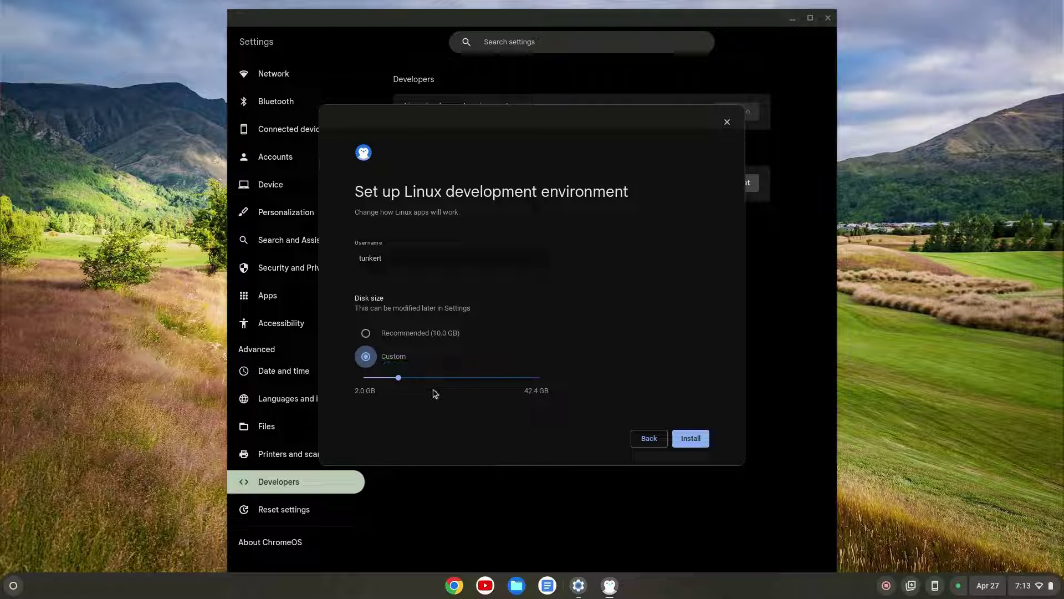
left_click(367, 334)
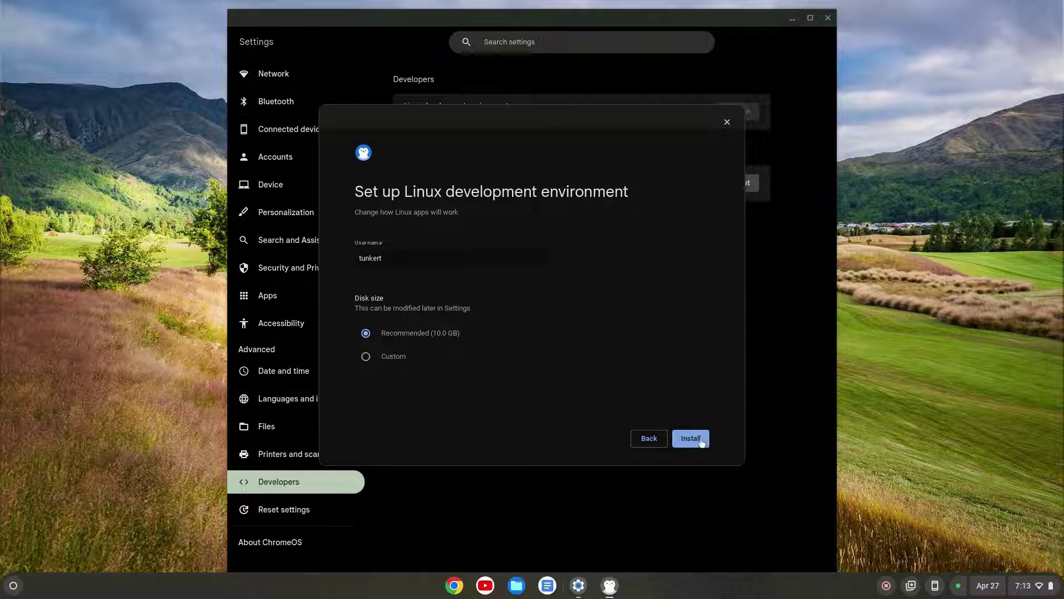
left_click(691, 437)
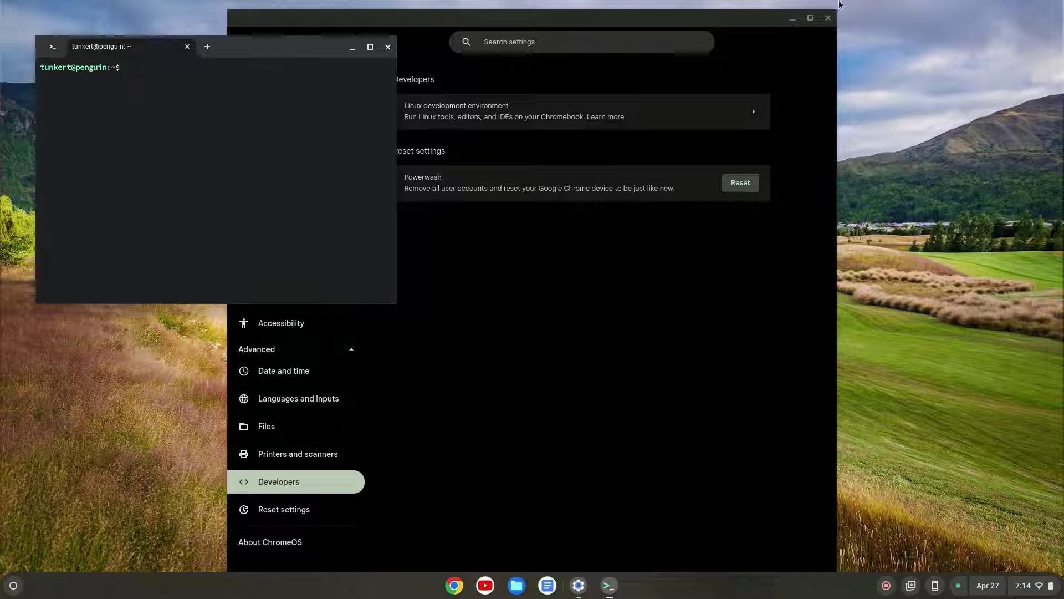
Step: Close Settings, maximize the Terminal and enlarge its text two steps
left_click(828, 17)
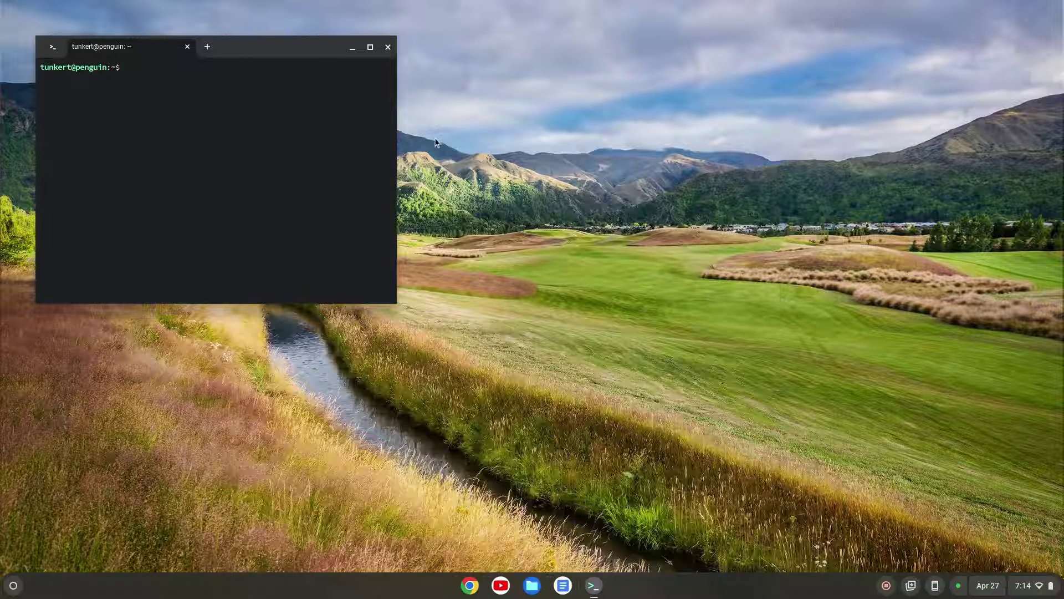
left_click(370, 47)
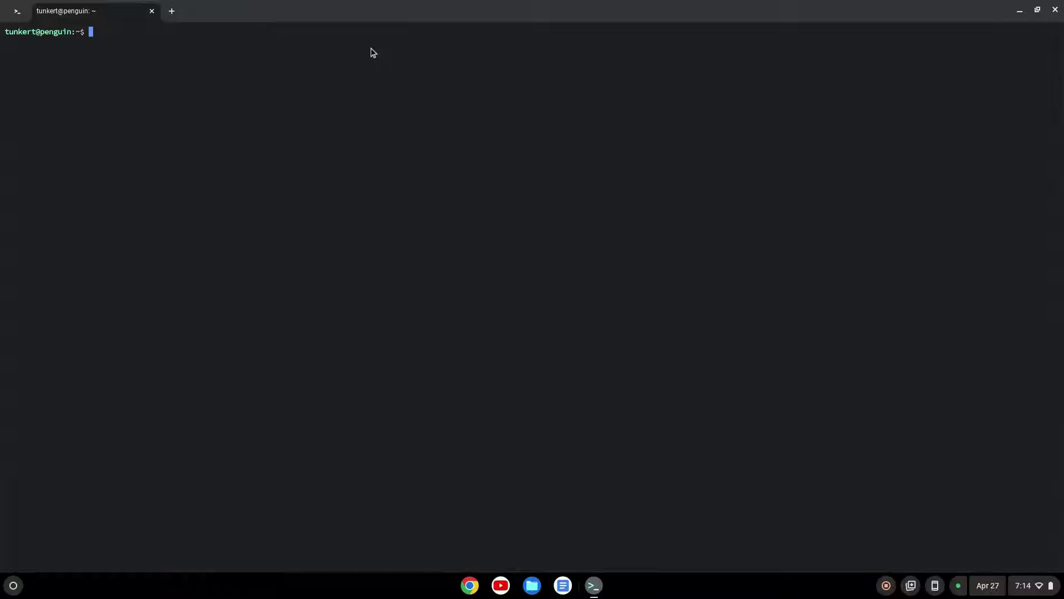
key("ctrl+equal")
key("ctrl+equal")
key("ctrl+equal")
key("ctrl+equal")
key("ctrl+equal")
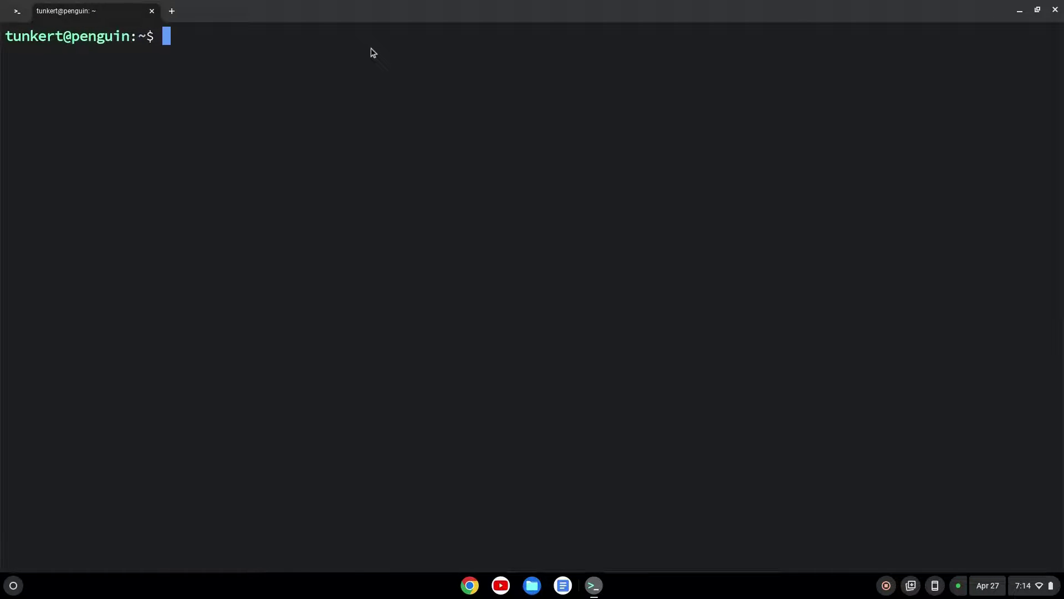
key("ctrl+equal")
key("ctrl+equal")
key("ctrl+equal")
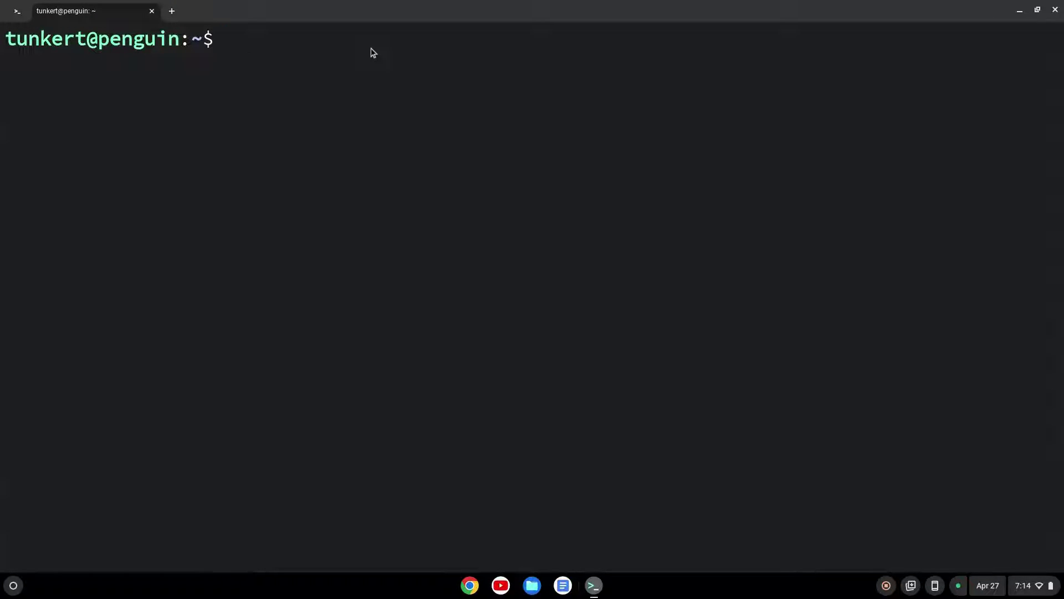
Step: Run 'sudo apt update && sudo apt upgrade -y', then clear the terminal
type("sudo ")
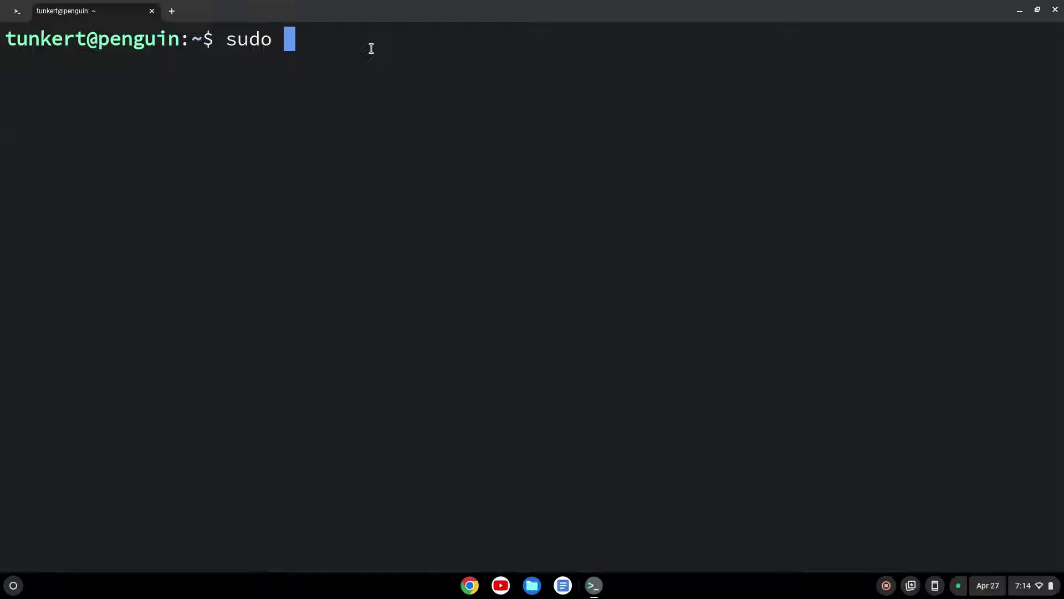
type("apt update ")
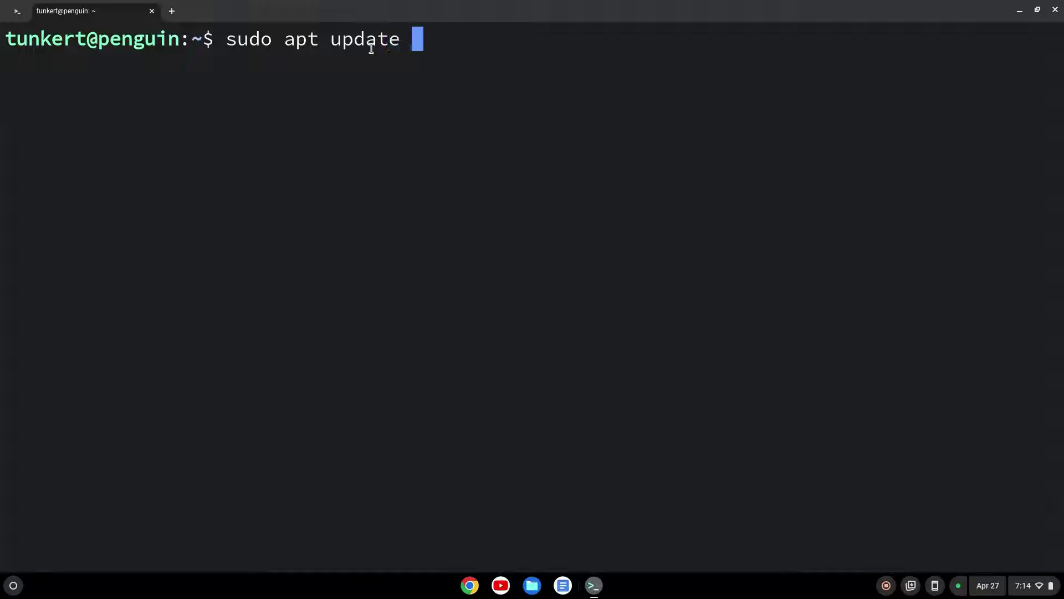
type("&& sudo")
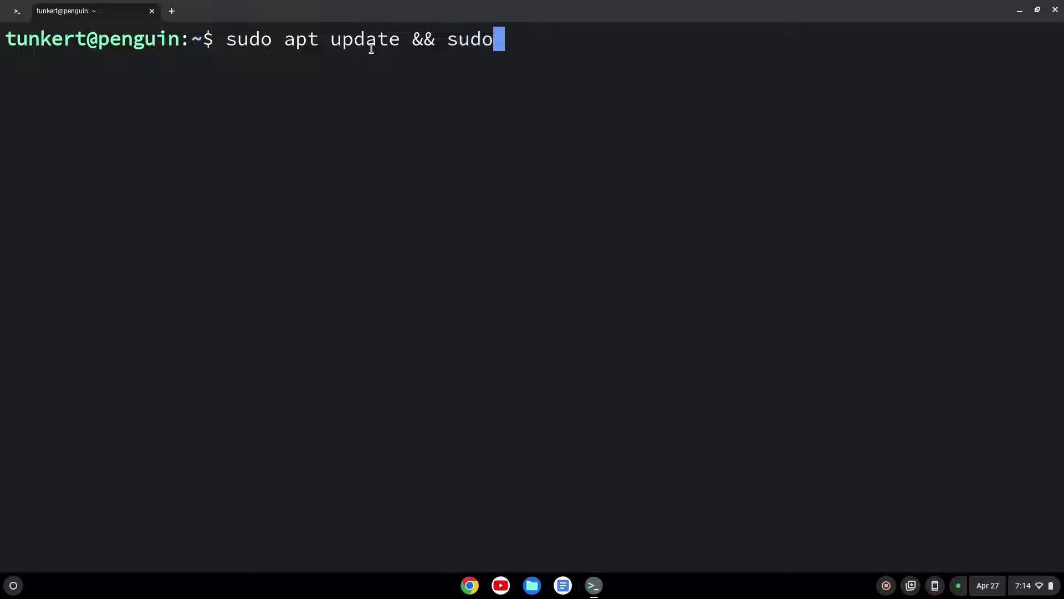
type(" apt upgrade")
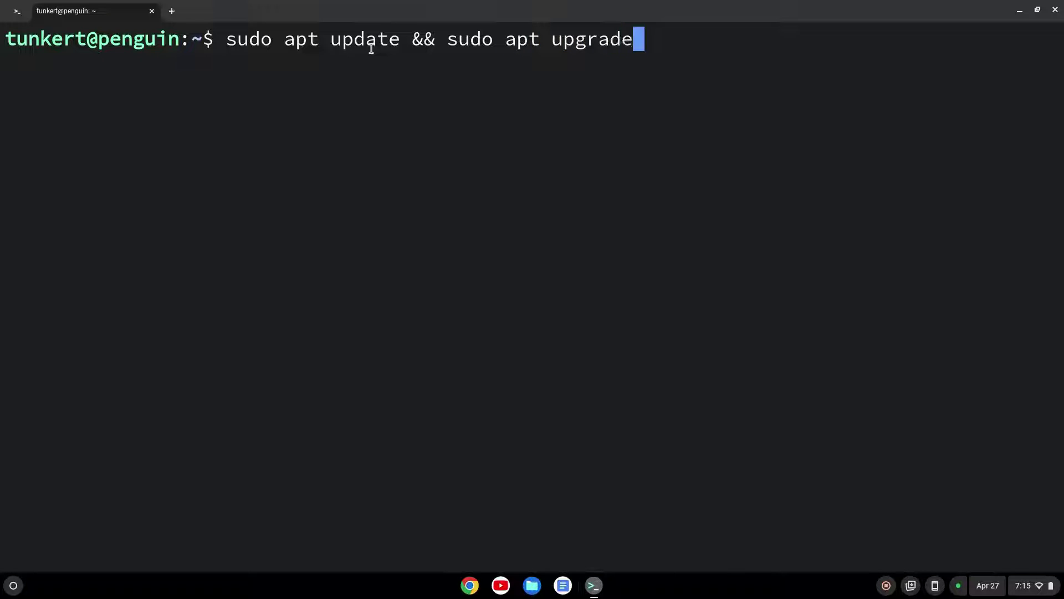
type(" -y")
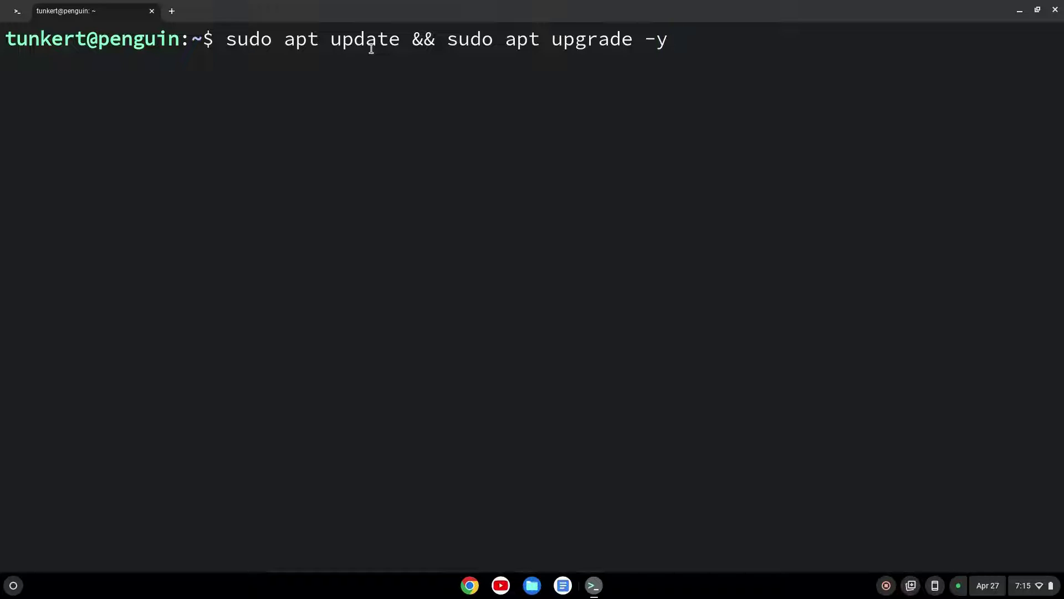
key("Return")
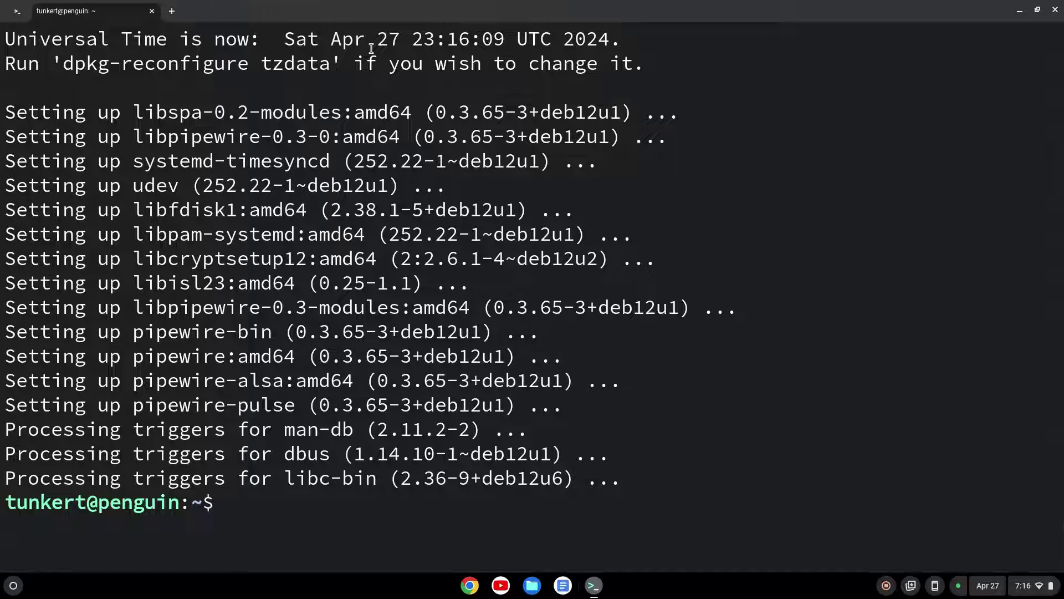
type("clear")
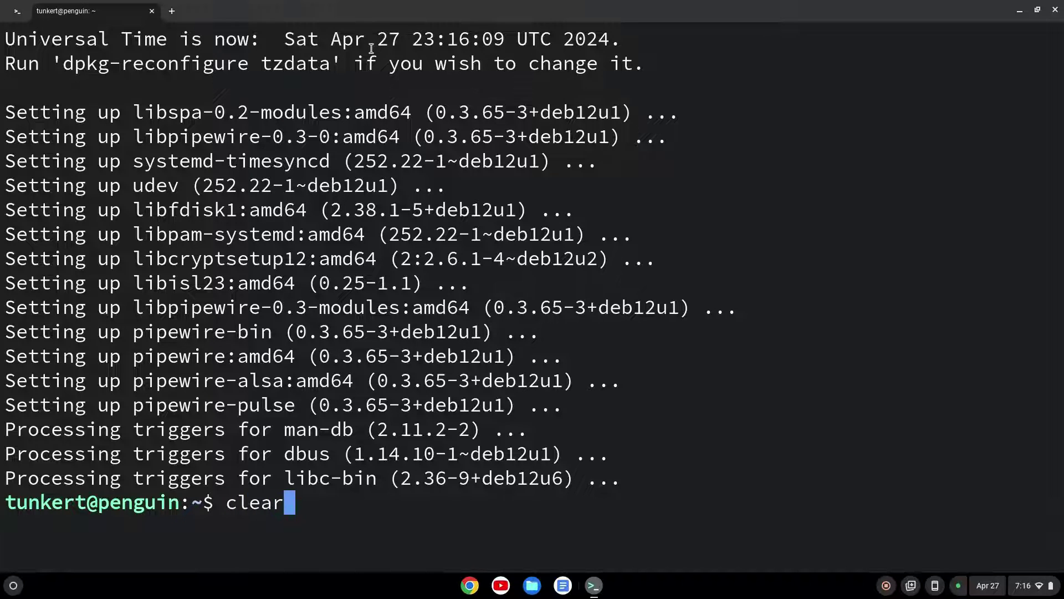
key("Return")
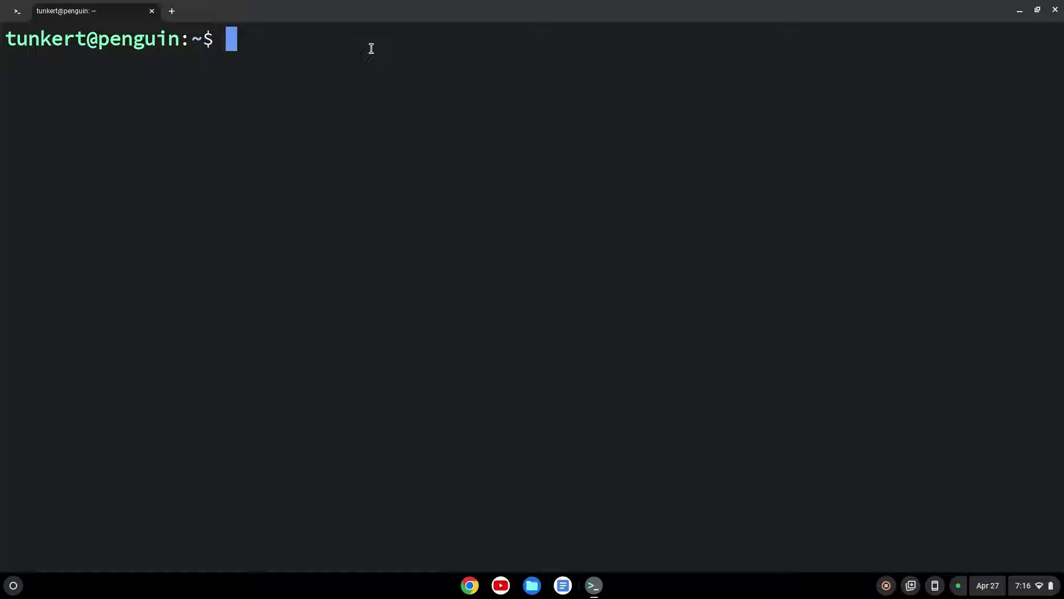
Step: Install gnome-keyring with apt, then end the Linux session and close Terminal
type("sudo apt ins")
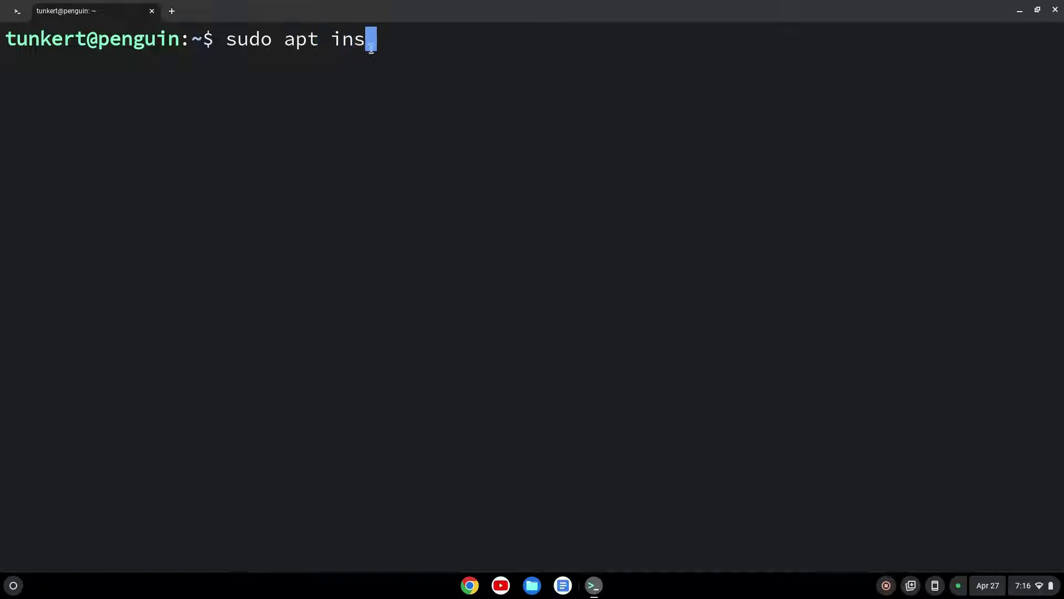
type("tall gnome-keyring")
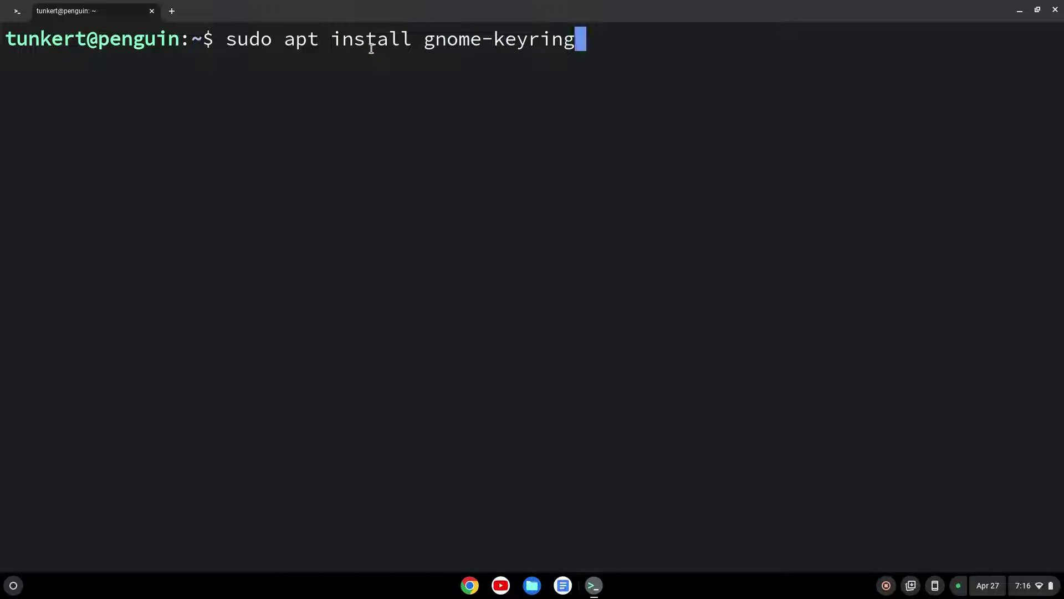
key("Return")
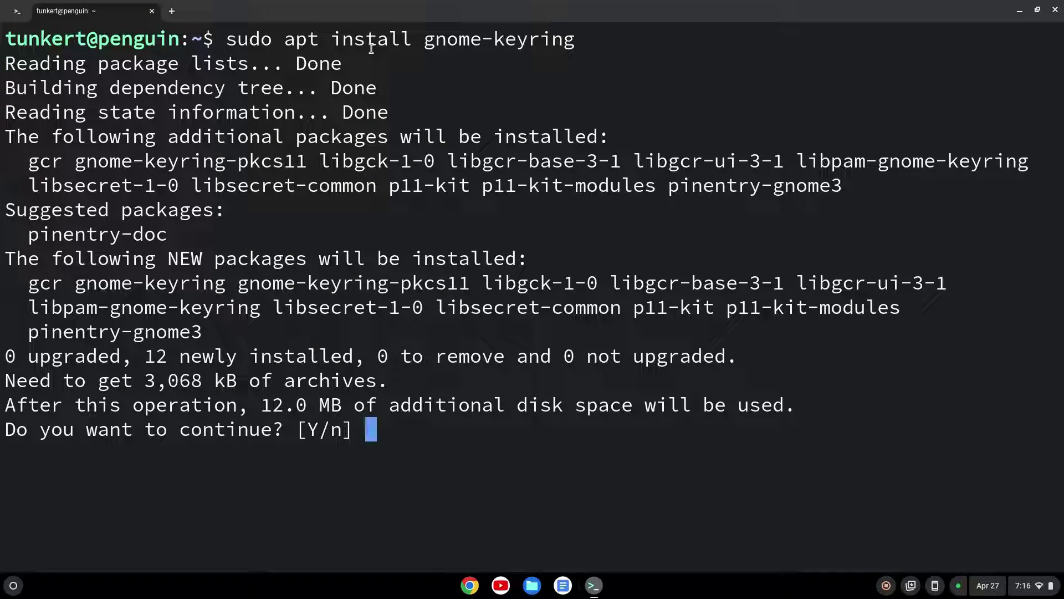
type("y")
key("Return")
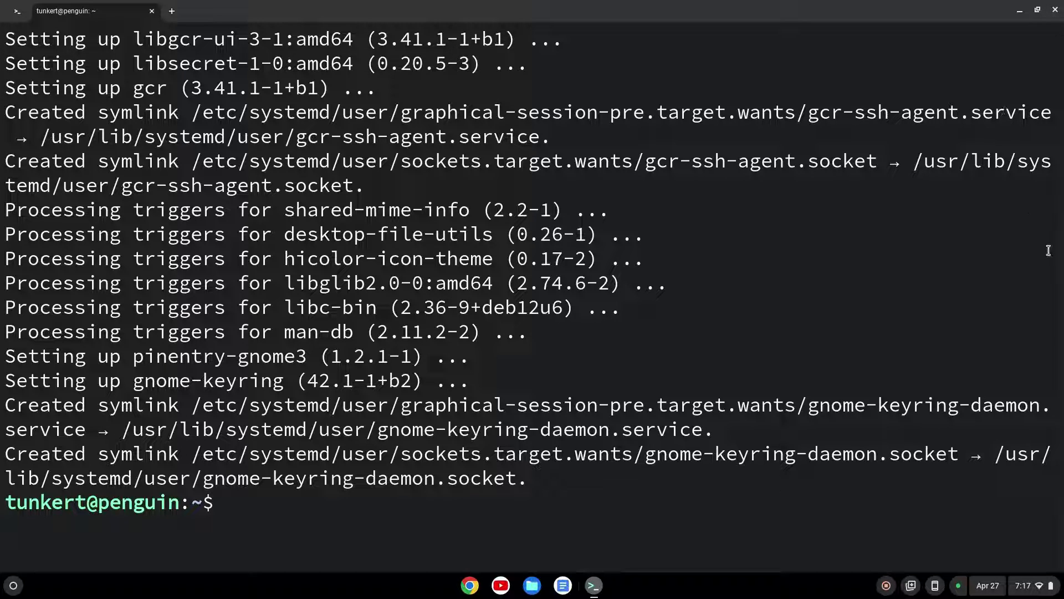
key("ctrl+d")
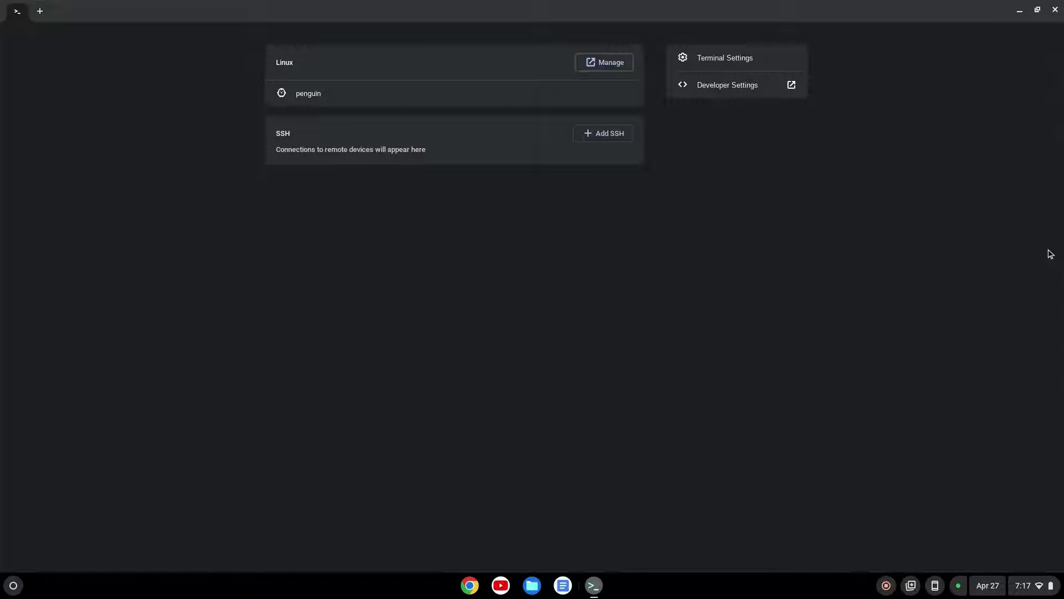
left_click(1055, 10)
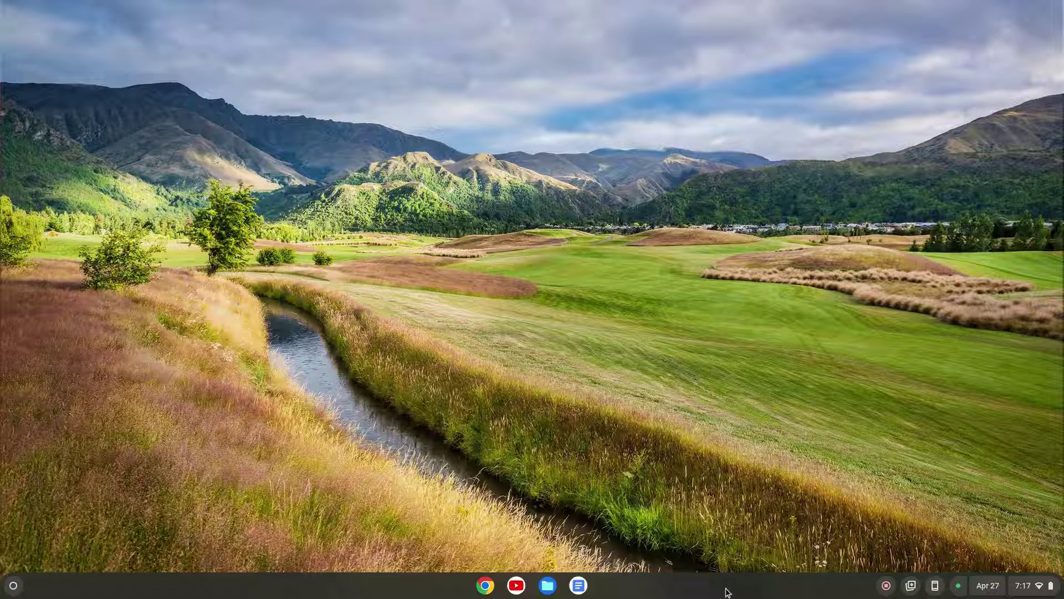
Step: Search 'vs code' in Chrome and download the .deb package from code.visualstudio.com
left_click(485, 584)
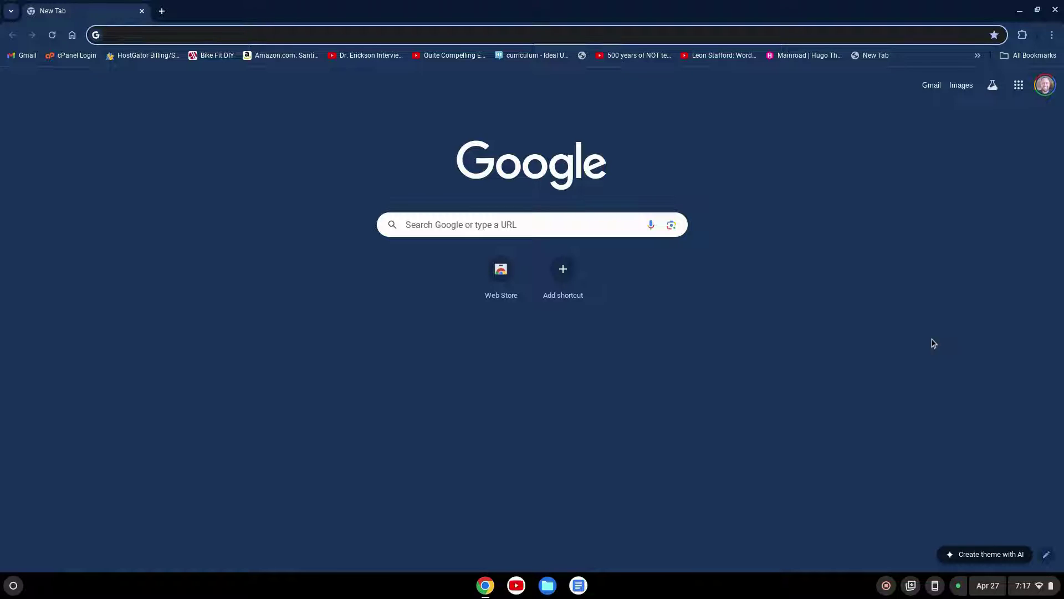
type("vs code")
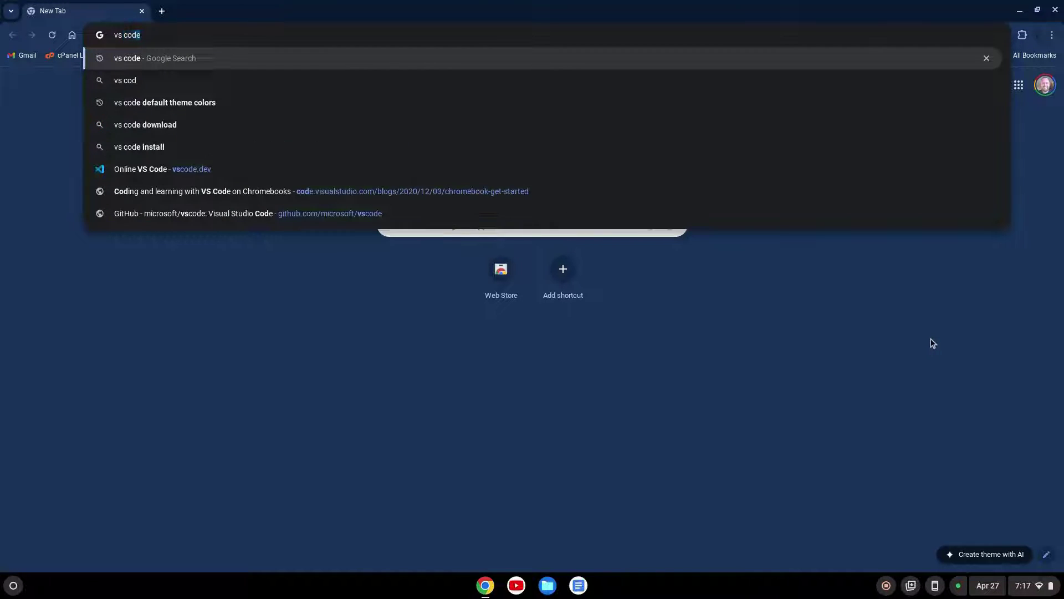
key("Return")
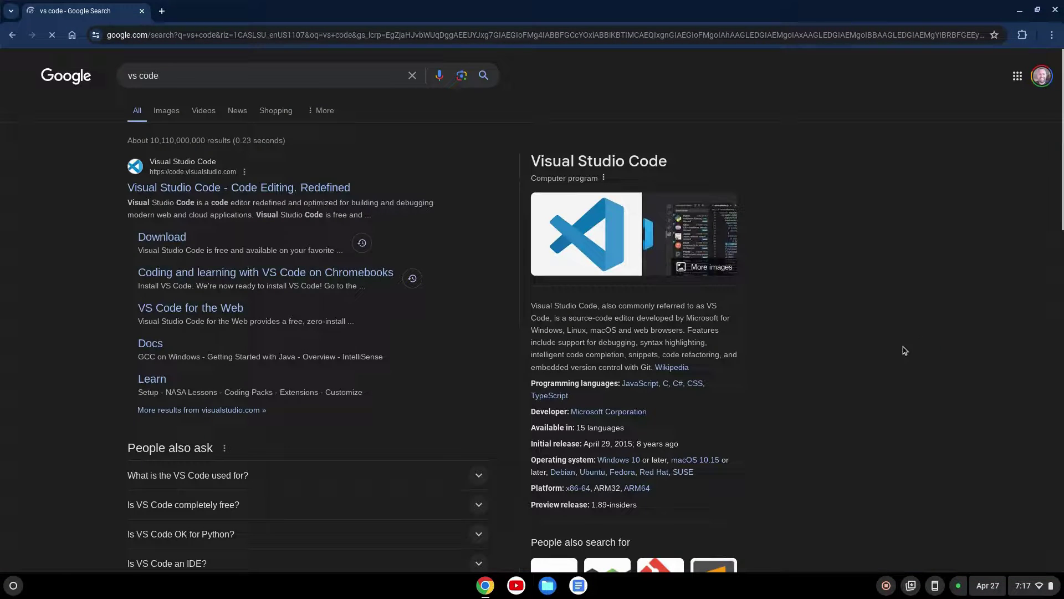
left_click(187, 186)
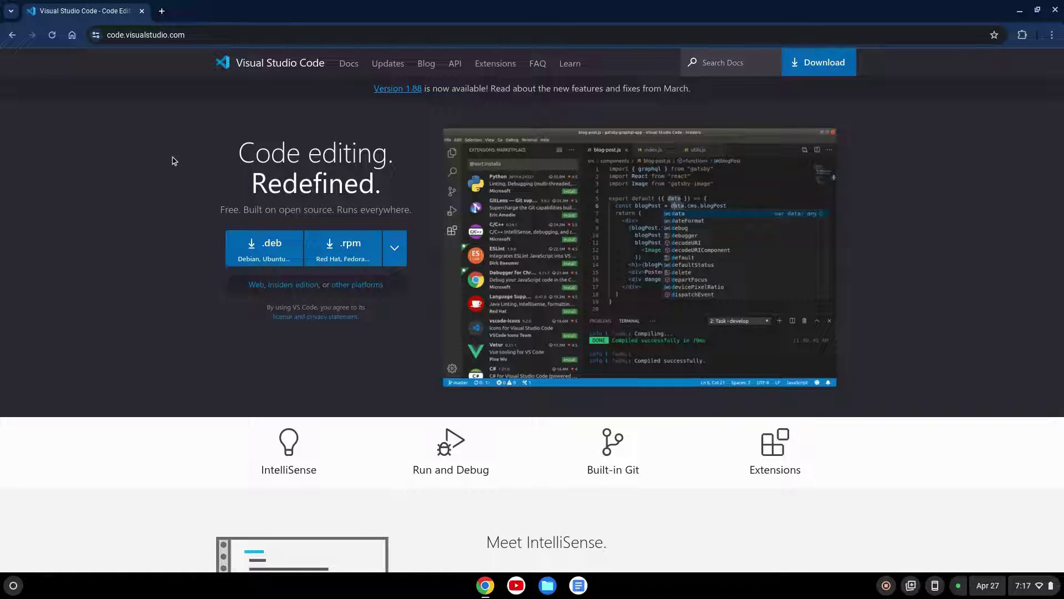
left_click(254, 255)
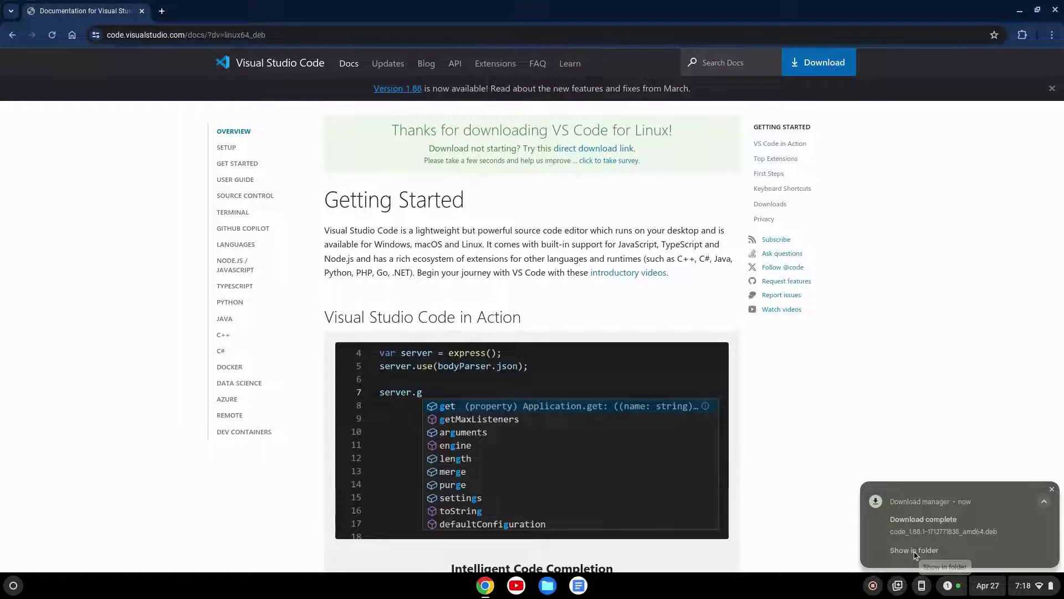
left_click(914, 551)
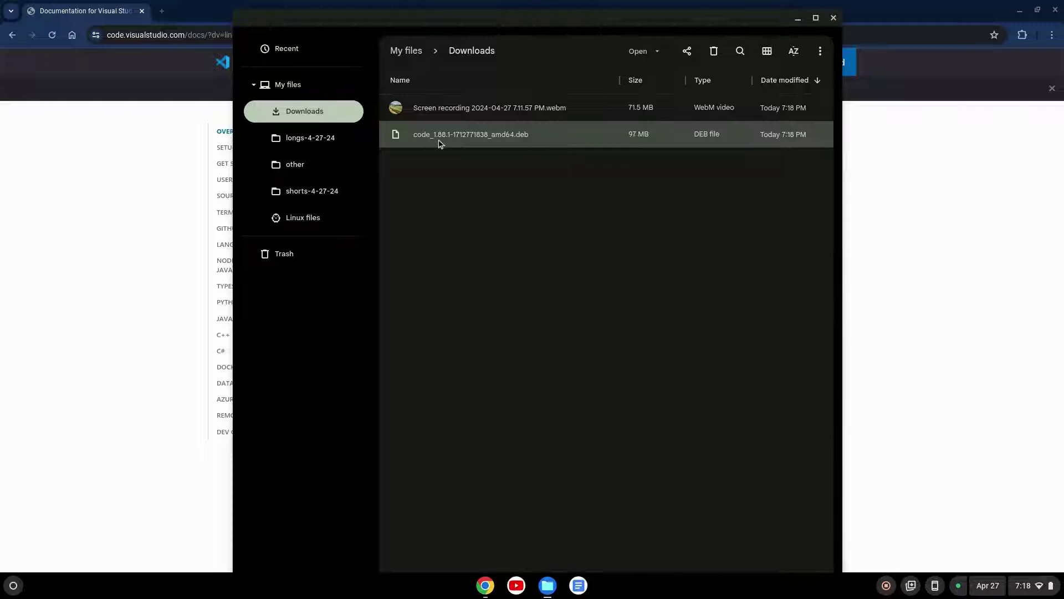
right_click(469, 141)
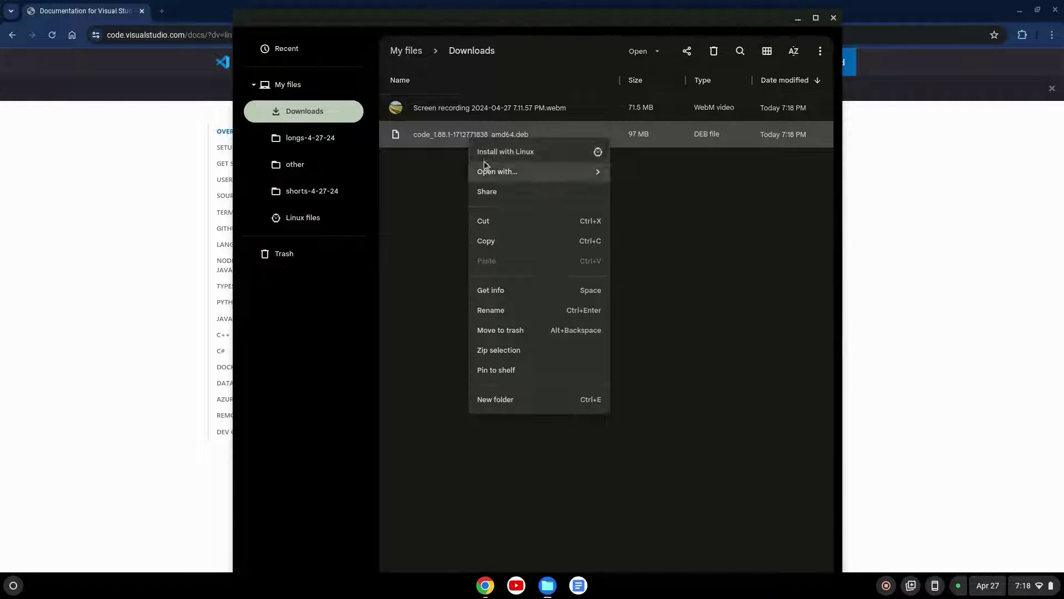
mouse_move(488, 173)
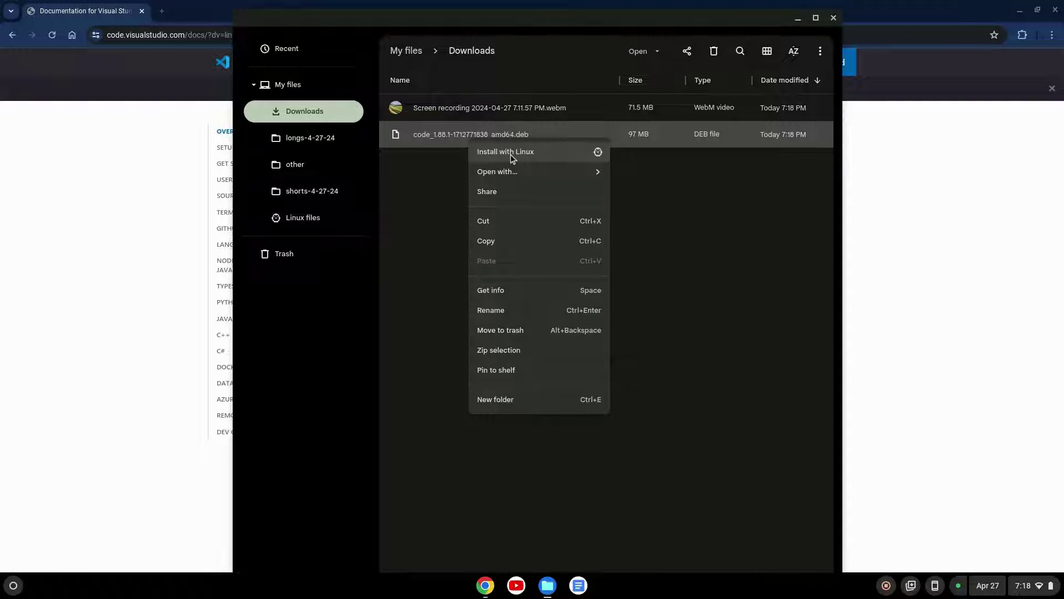
left_click(512, 159)
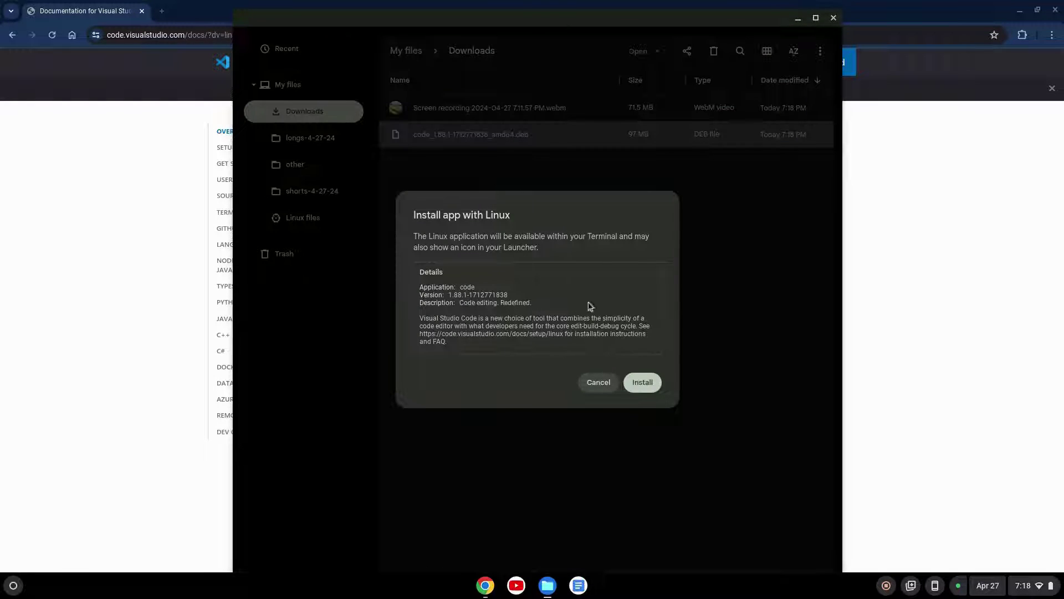
left_click(643, 381)
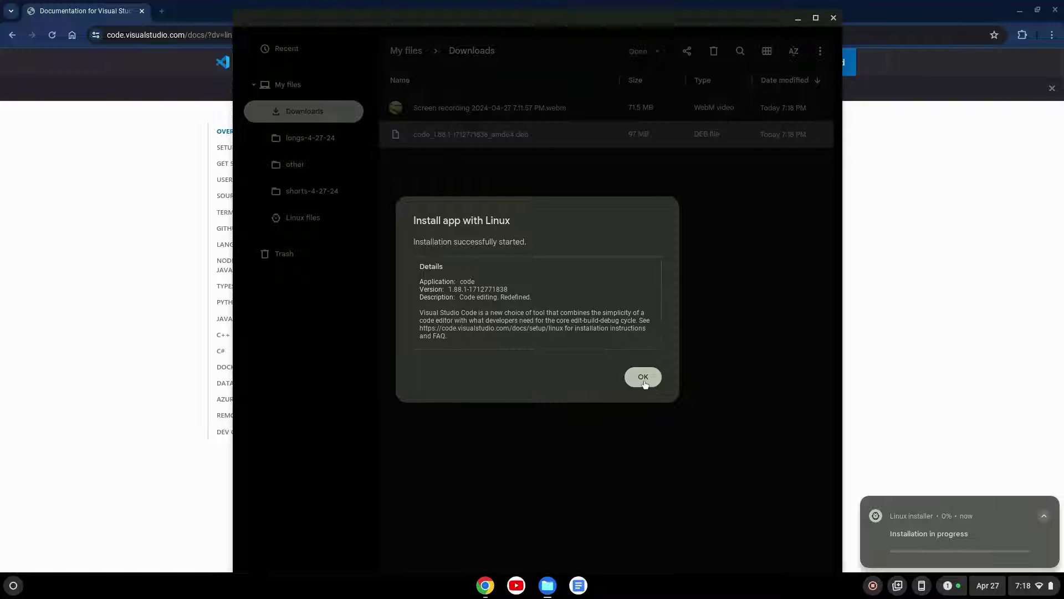
left_click(643, 380)
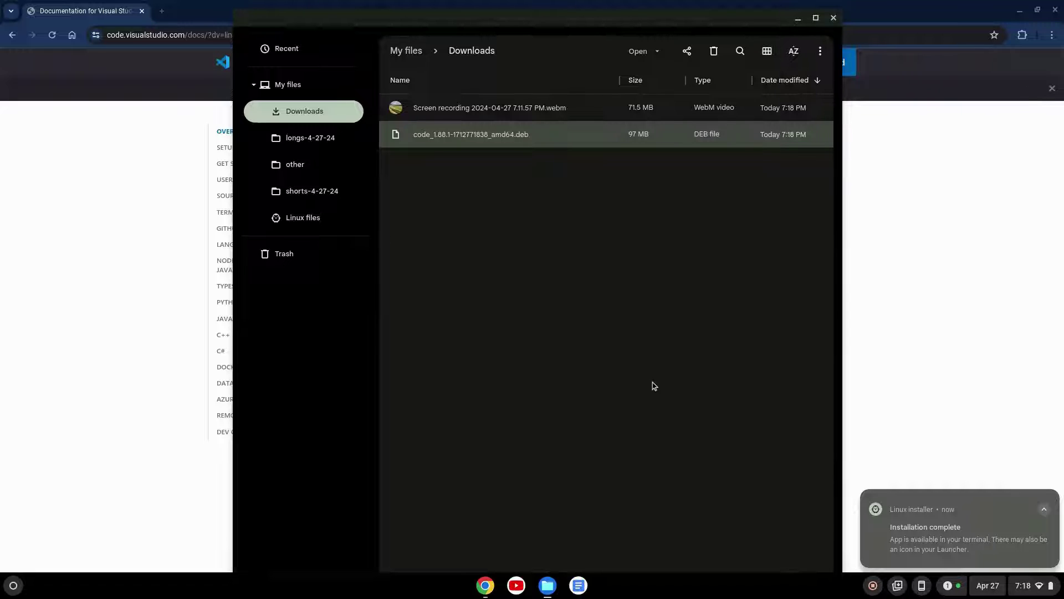
left_click(833, 18)
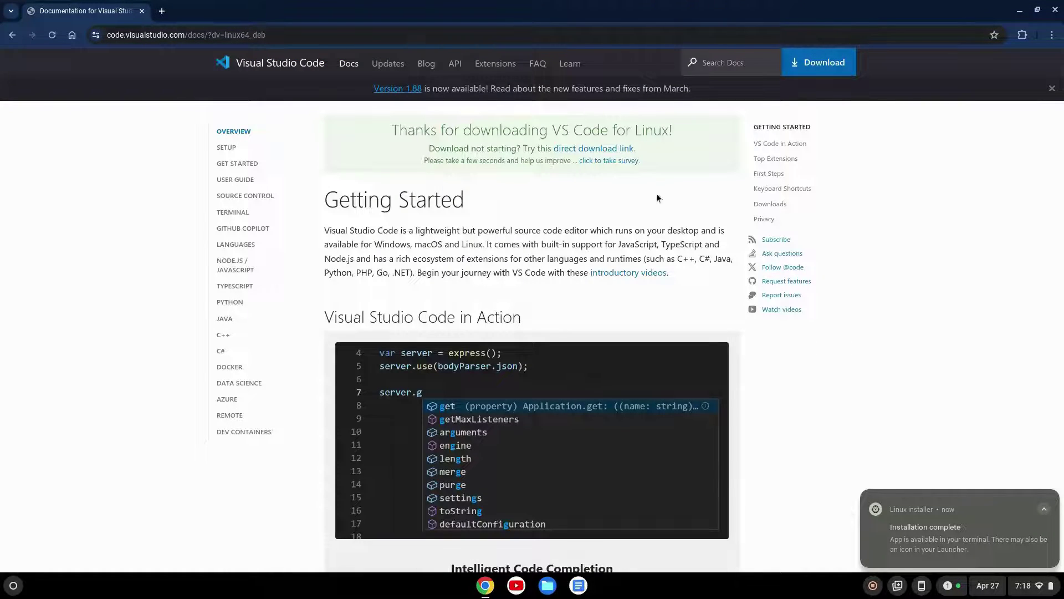
Step: Search 'visual' in the Launcher and start Visual Studio Code
left_click(13, 585)
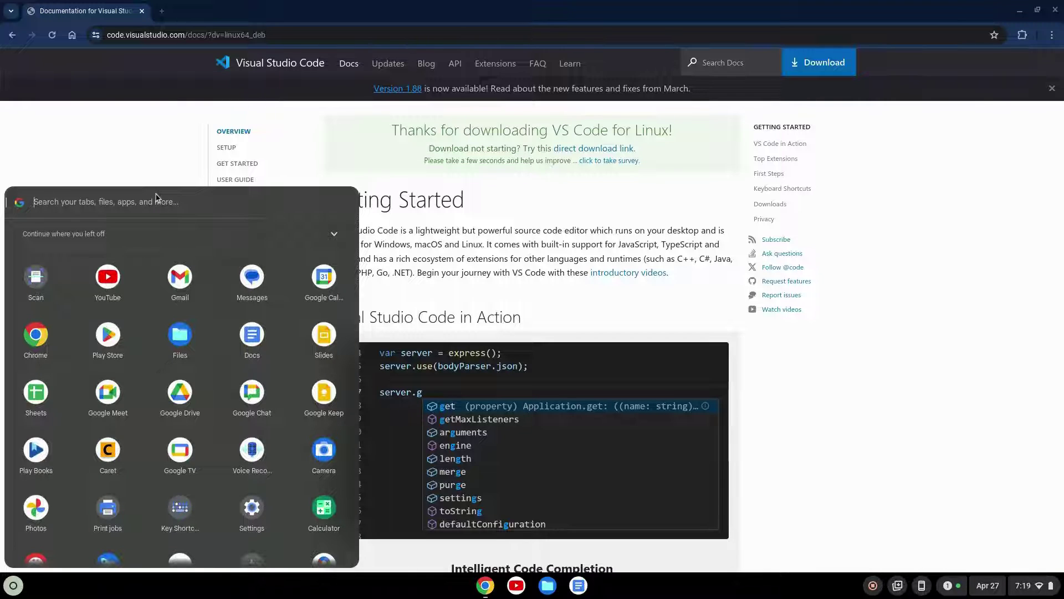
type("visual")
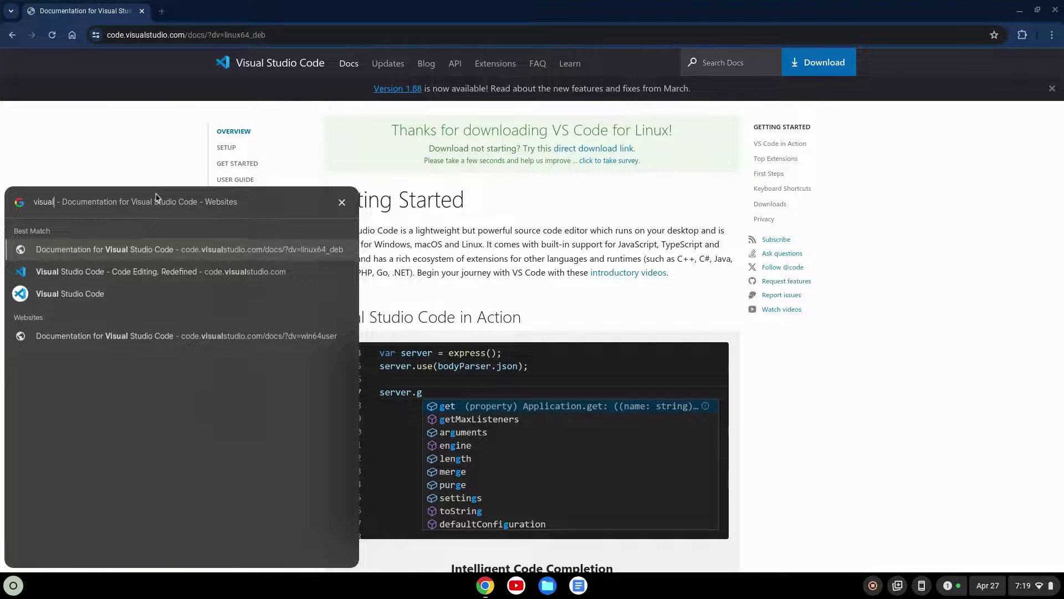
left_click(42, 293)
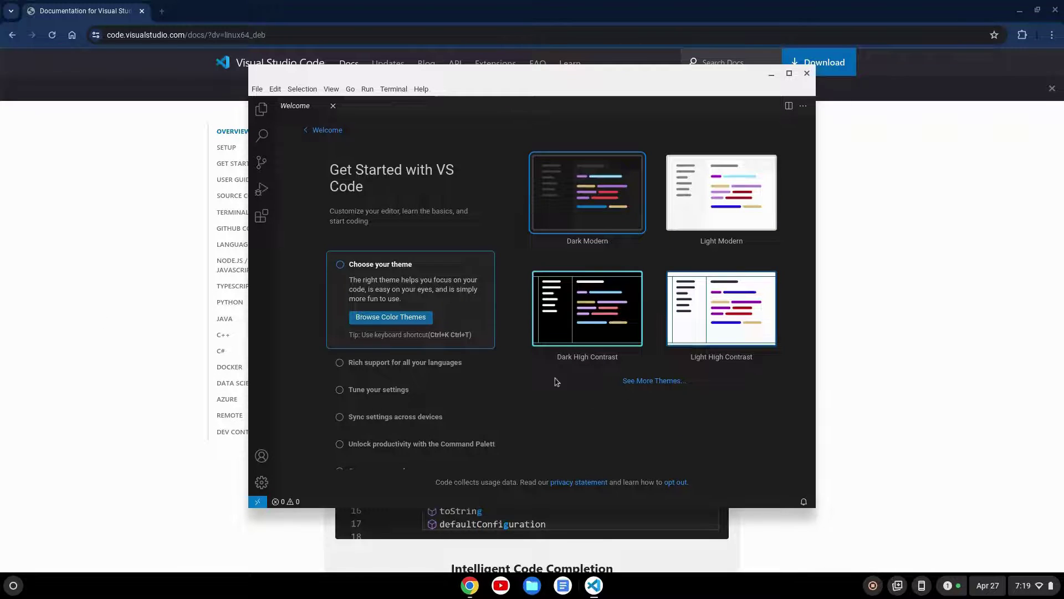
Step: Pin VS Code to the shelf and maximize its window
right_click(594, 585)
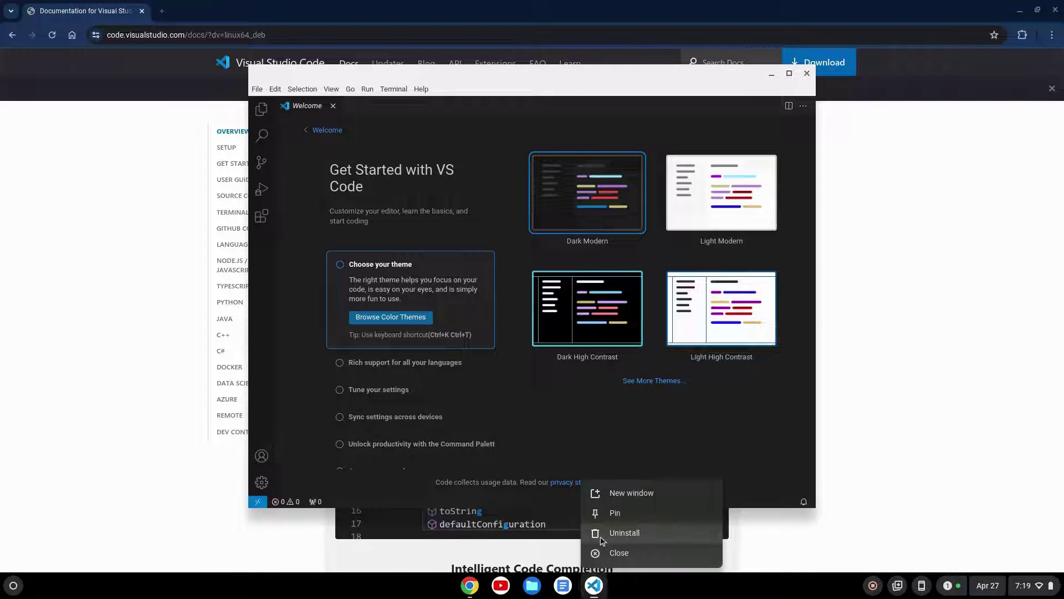
left_click(601, 513)
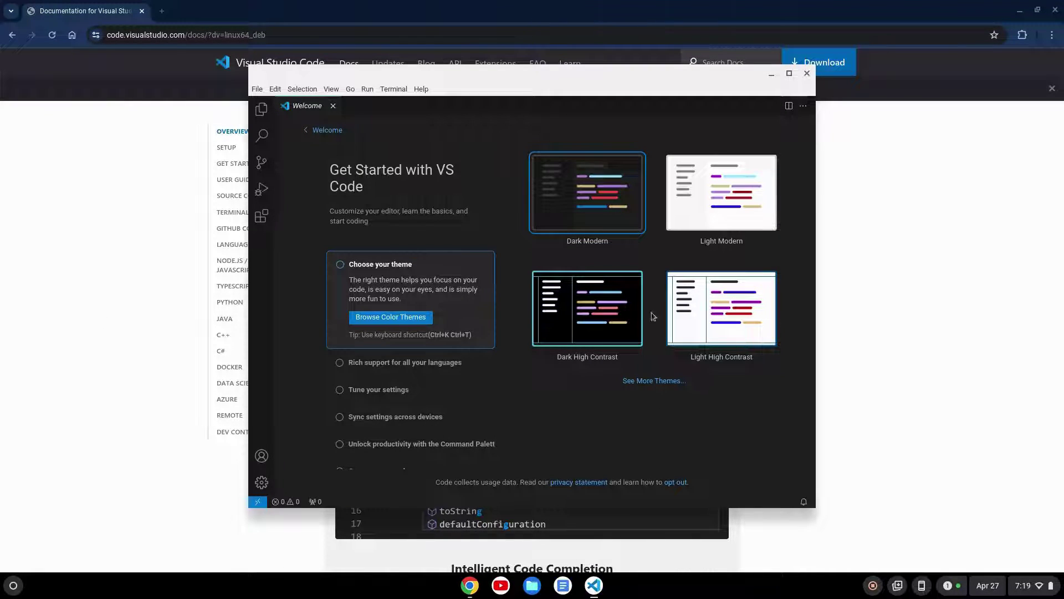
left_click(790, 74)
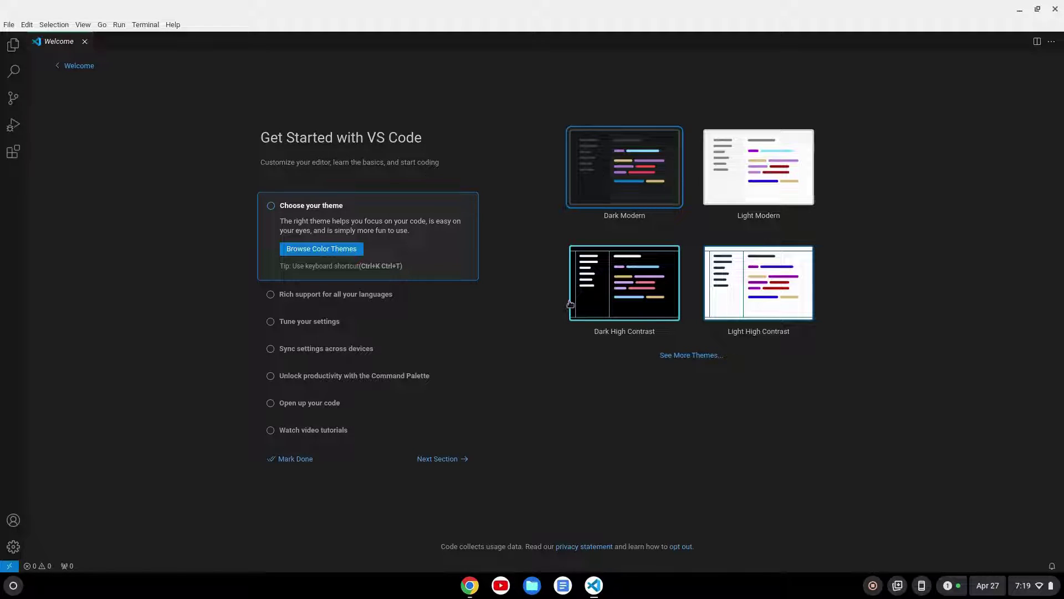
Step: Mark Get Started done, disable the welcome page on startup, close Welcome, and quit VS Code
left_click(284, 459)
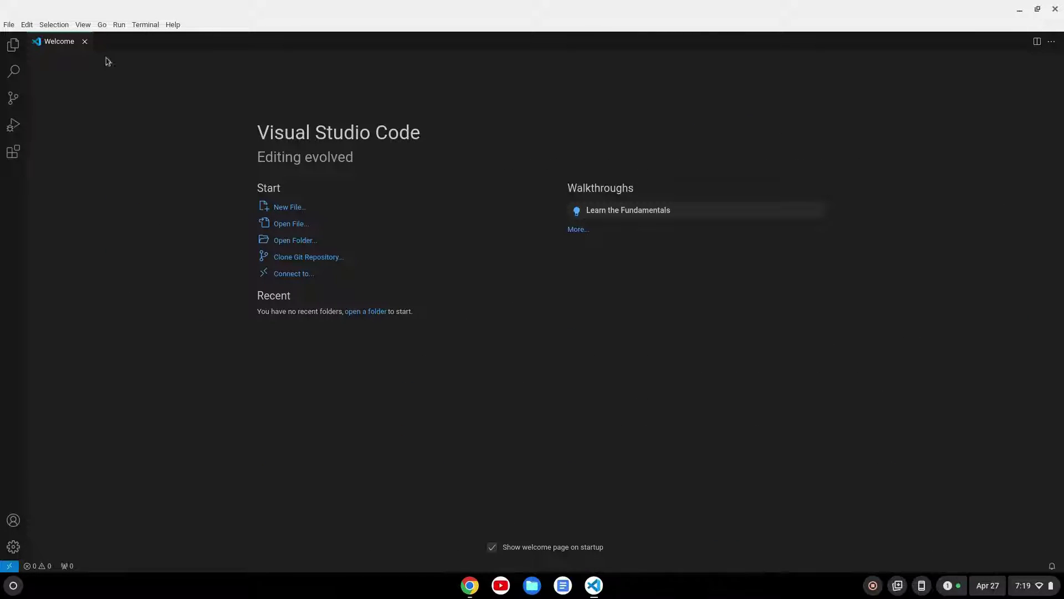
left_click(492, 547)
left_click(85, 42)
left_click(13, 44)
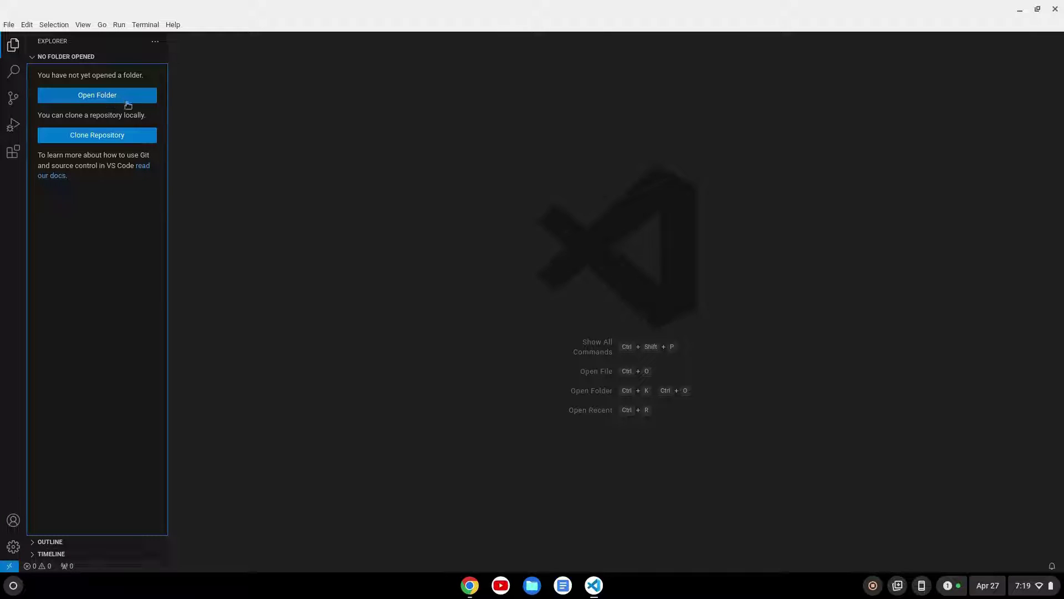
left_click(1056, 10)
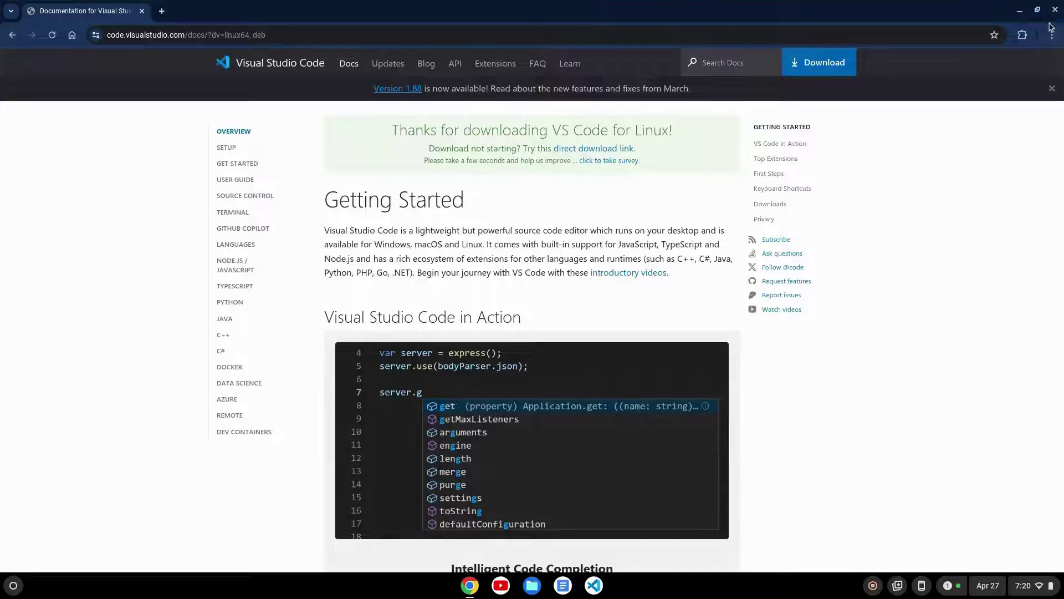
Step: Close Chrome, open crosh with Ctrl+Alt+T and enlarge its text twice
left_click(1055, 10)
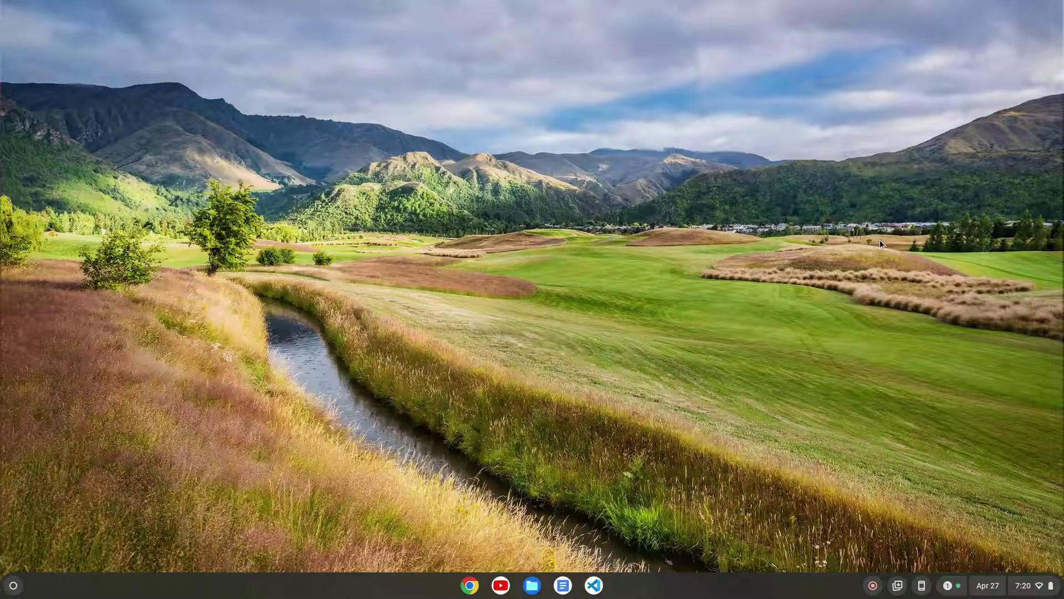
key("ctrl+alt+t")
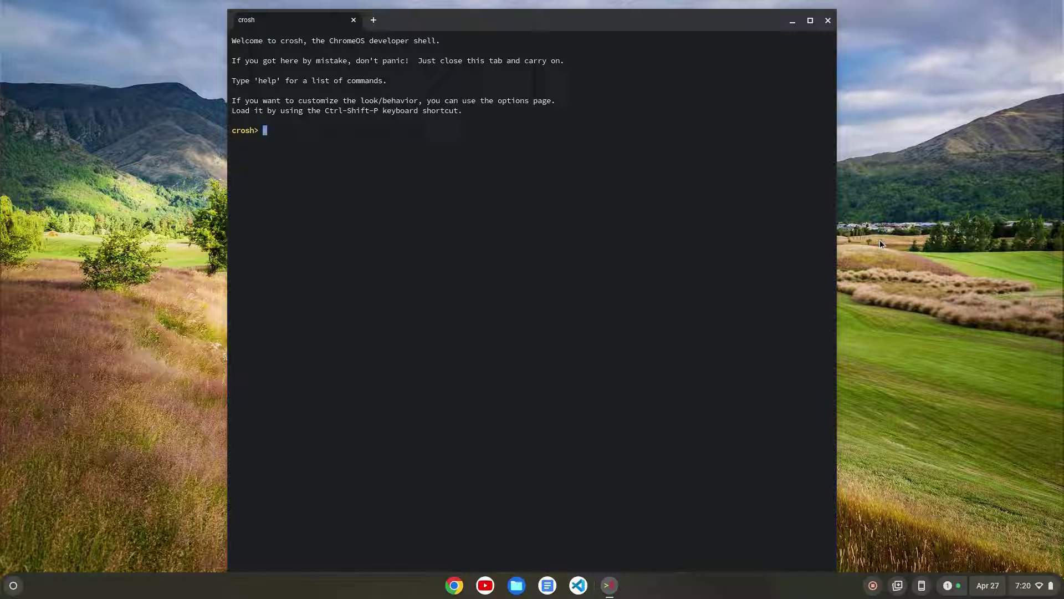
key("ctrl+equal")
key("ctrl+equal")
key("ctrl+equal")
key("ctrl+equal")
key("ctrl+equal")
key("ctrl+equal")
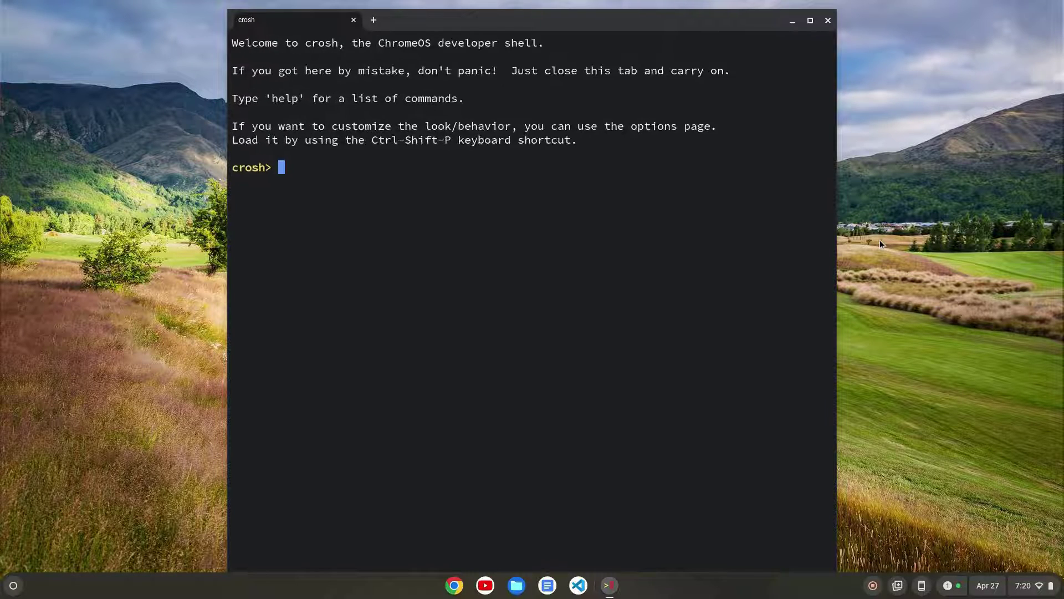
key("ctrl+equal")
key("ctrl+equal")
key("ctrl+equal")
key("ctrl+equal")
key("ctrl+equal")
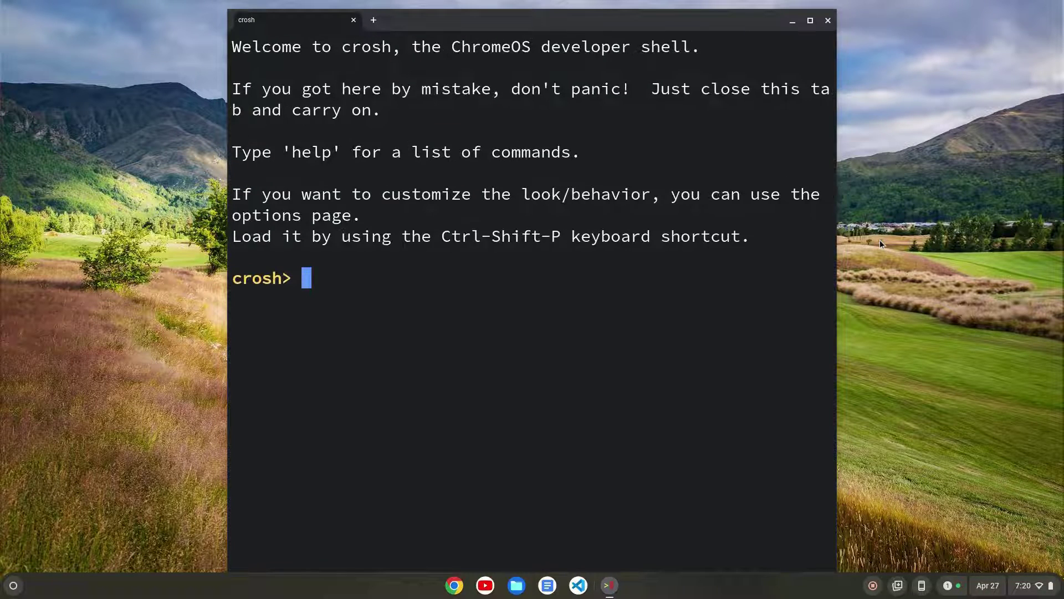
Step: Type, then erase, 'swap enable 4000' and 'swap disable' without running them, and close crosh
type("sww")
key("BackSpace")
type("ap enable")
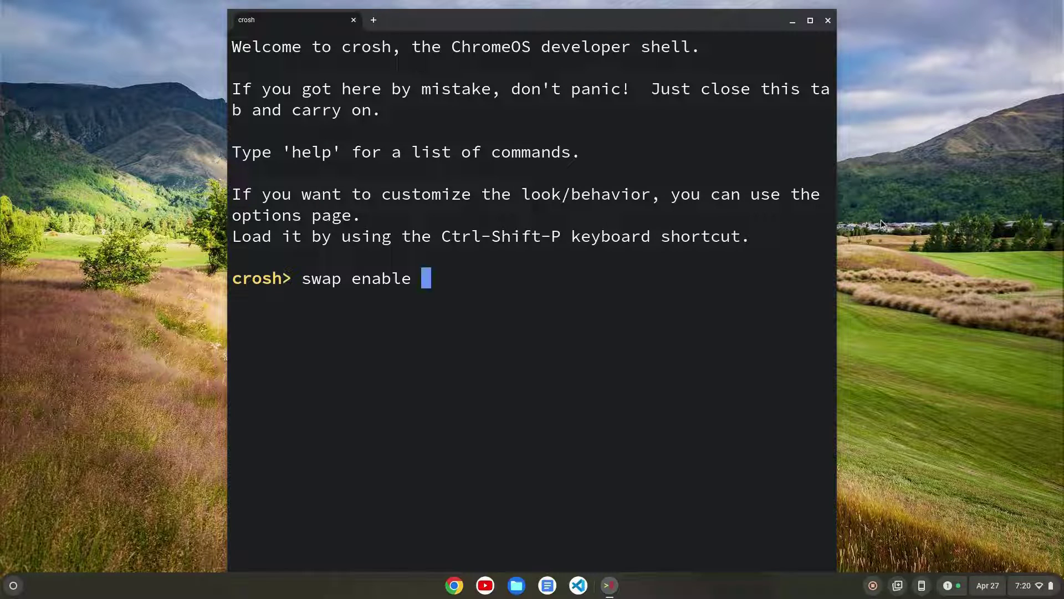
type("40000")
key("BackSpace")
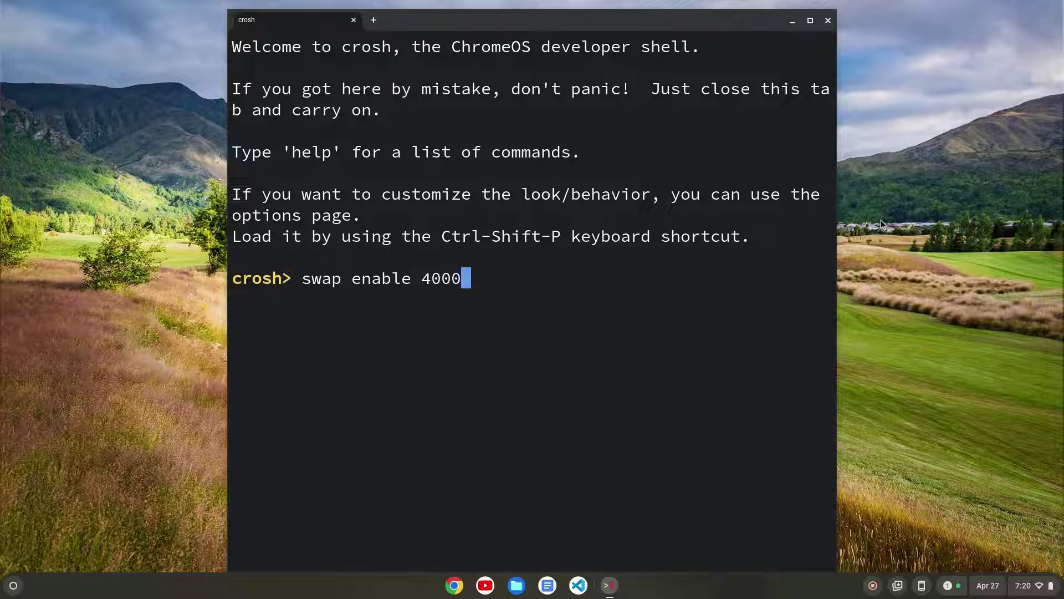
key("BackSpace")
key("BackSpace")
key("BackSpace")
key("BackSpace")
key("BackSpace")
key("BackSpace")
key("BackSpace")
key("BackSpace")
key("BackSpace")
key("BackSpace")
key("BackSpace")
key("BackSpace")
key("BackSpace")
key("BackSpace")
key("BackSpace")
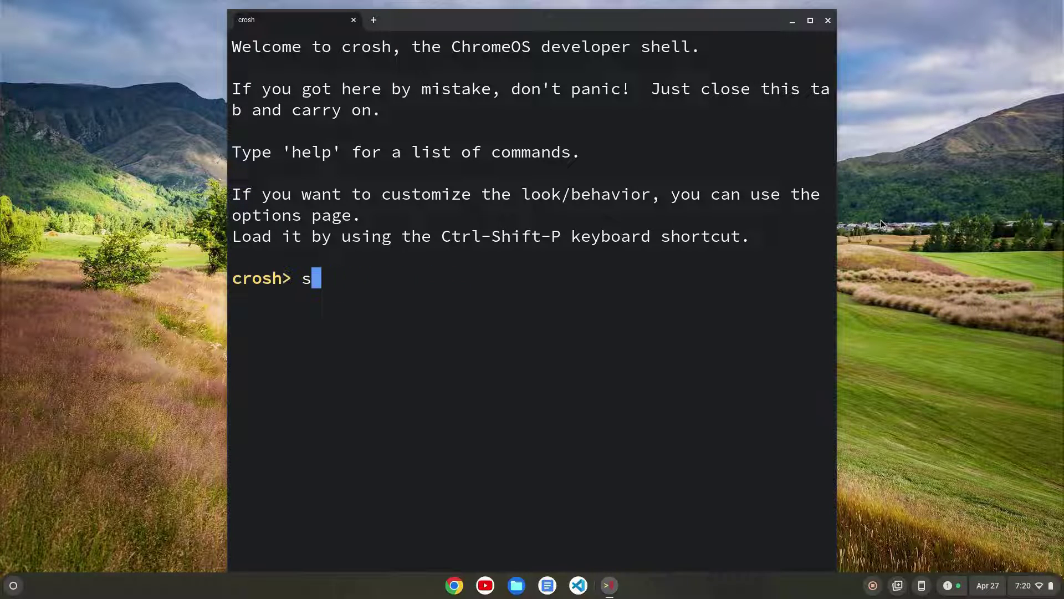
key("BackSpace")
type("swap disable")
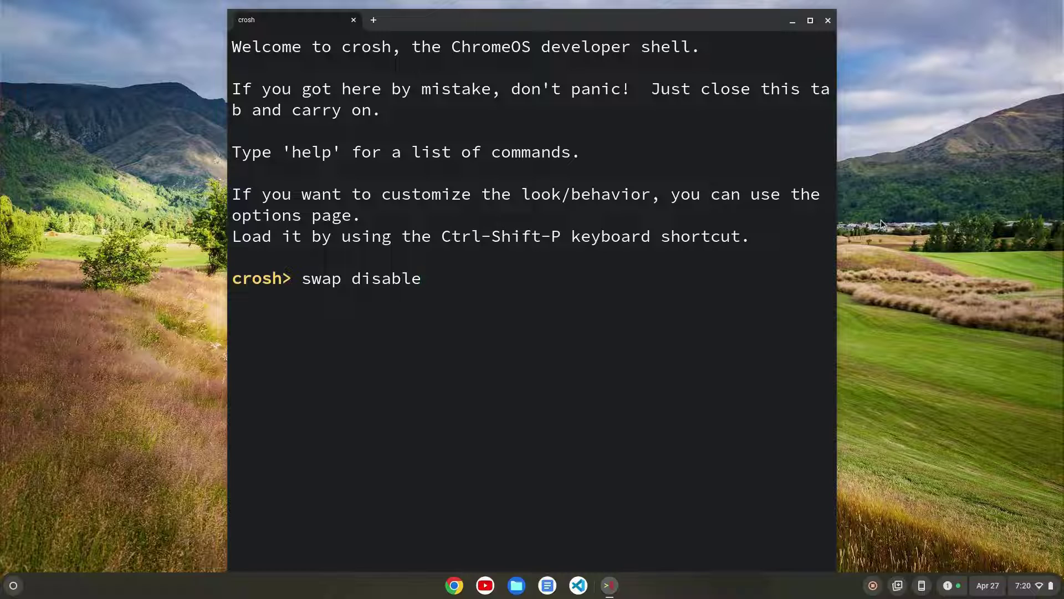
key("BackSpace")
key("BackSpace")
key("BackSpace")
key("BackSpace")
key("BackSpace")
key("BackSpace")
key("BackSpace")
key("BackSpace")
key("BackSpace")
key("BackSpace")
key("BackSpace")
key("BackSpace")
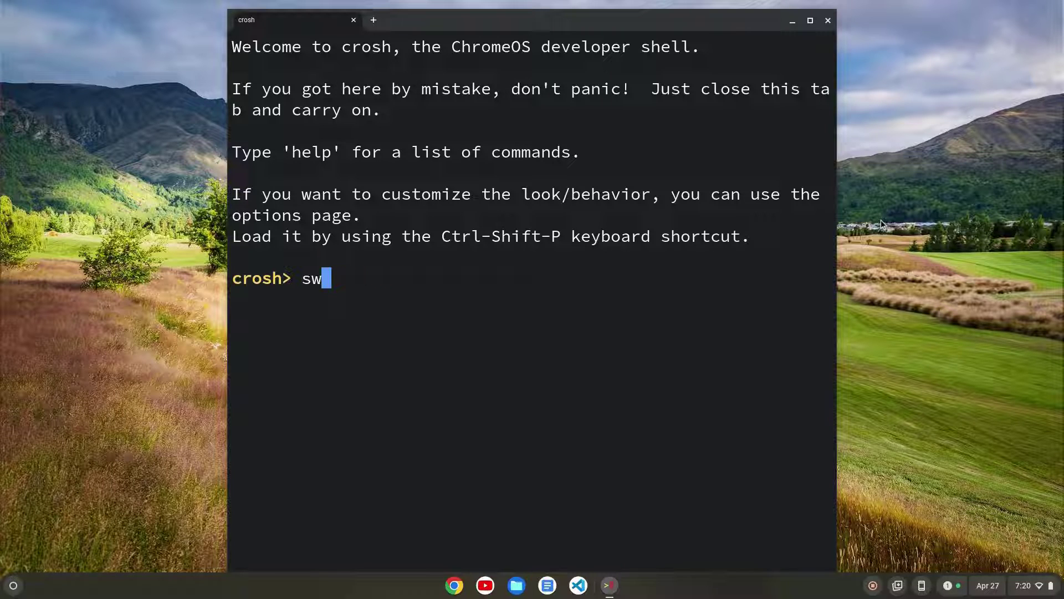
left_click(828, 20)
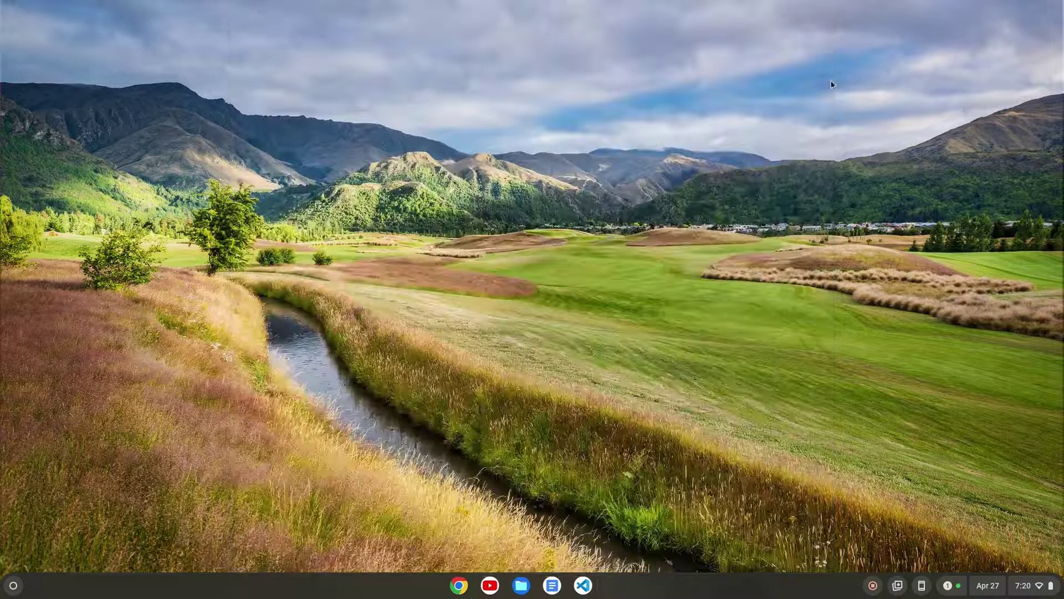
left_click(13, 585)
type("settings")
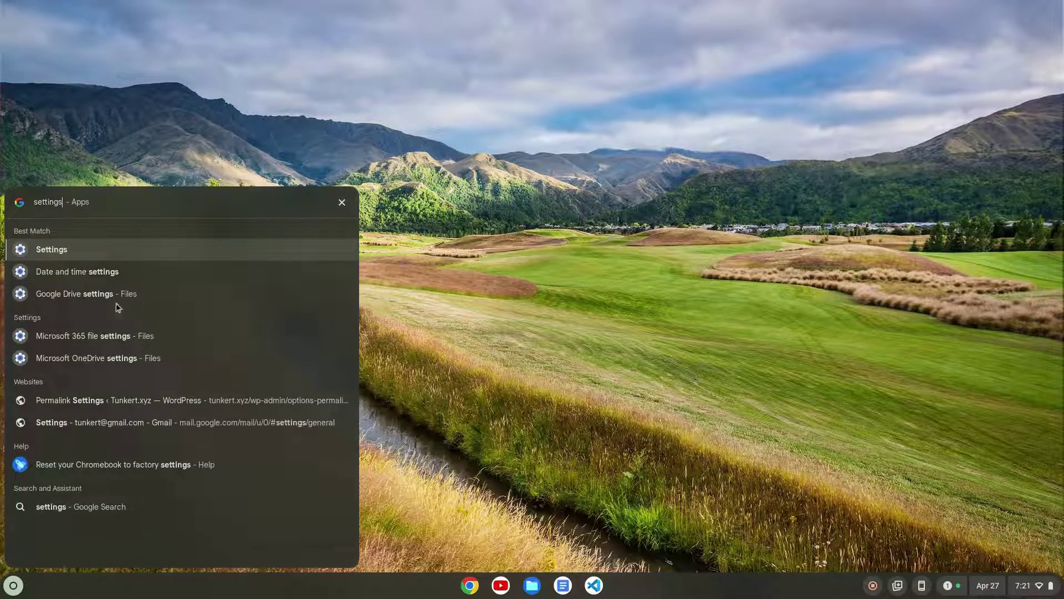
left_click(66, 250)
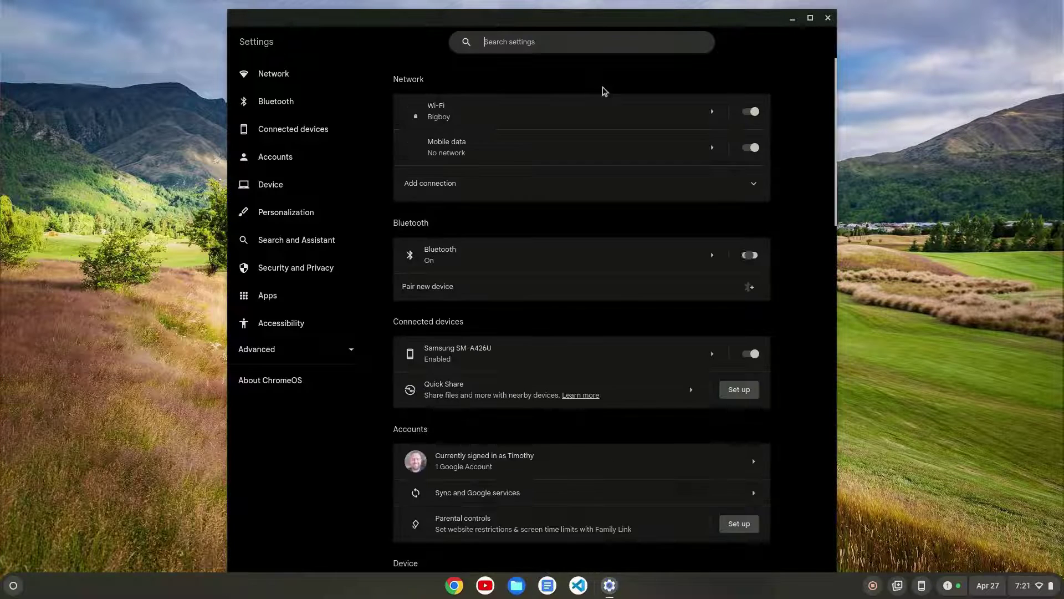
type("remove ")
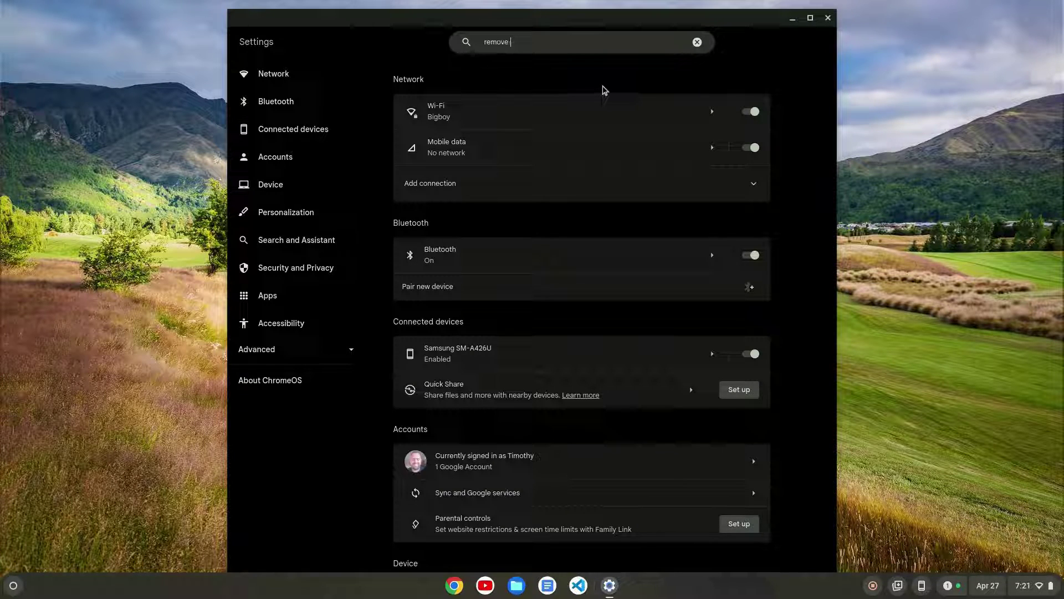
type("google")
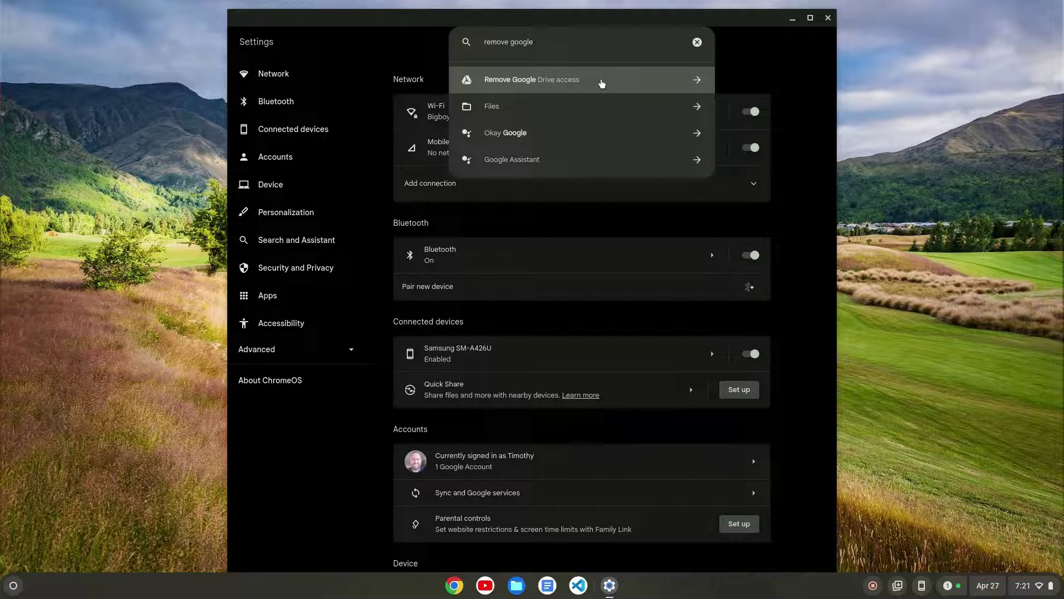
left_click(798, 69)
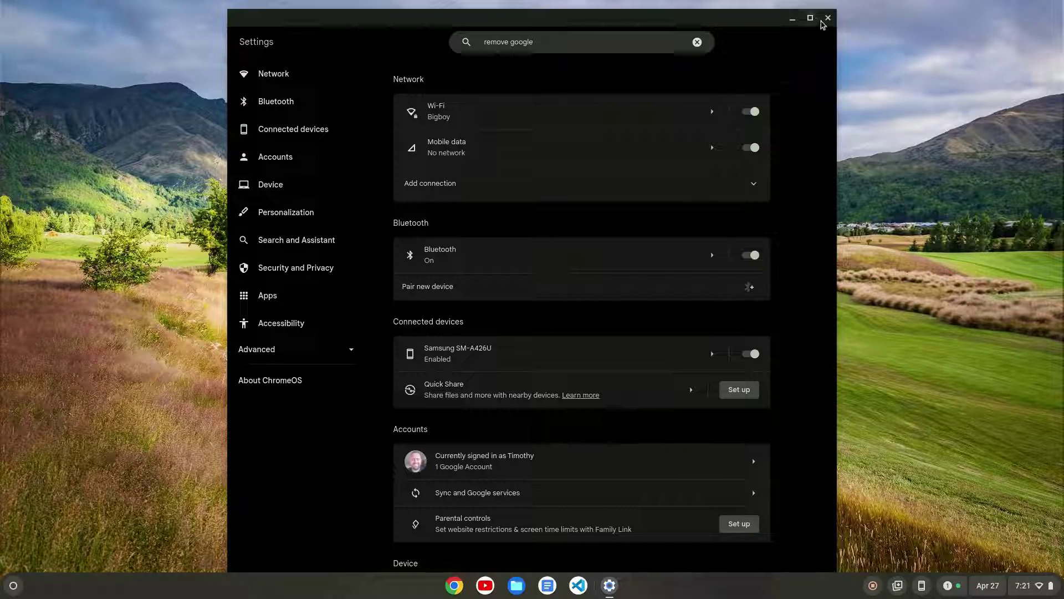
left_click(828, 18)
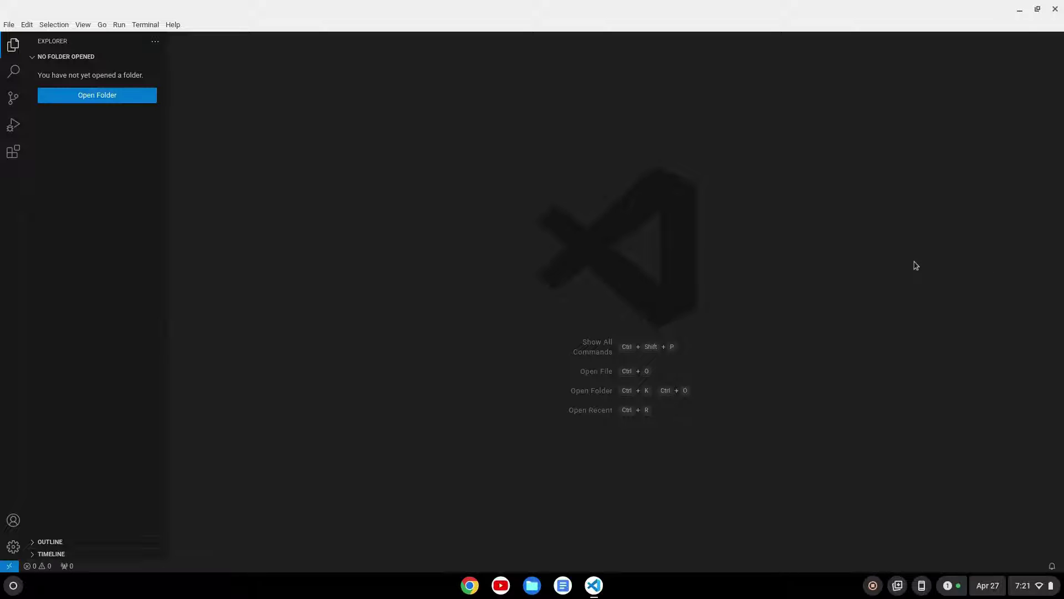
Step: Set Window: Title Bar Style to custom via the 'title bar' settings search and restart VS Code
key("ctrl+comma")
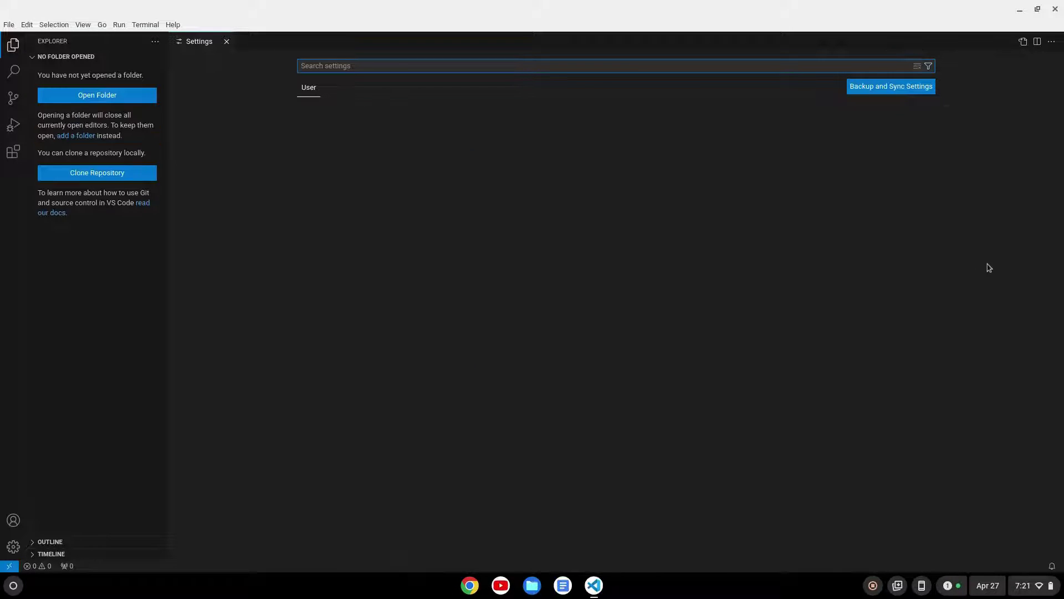
type("title")
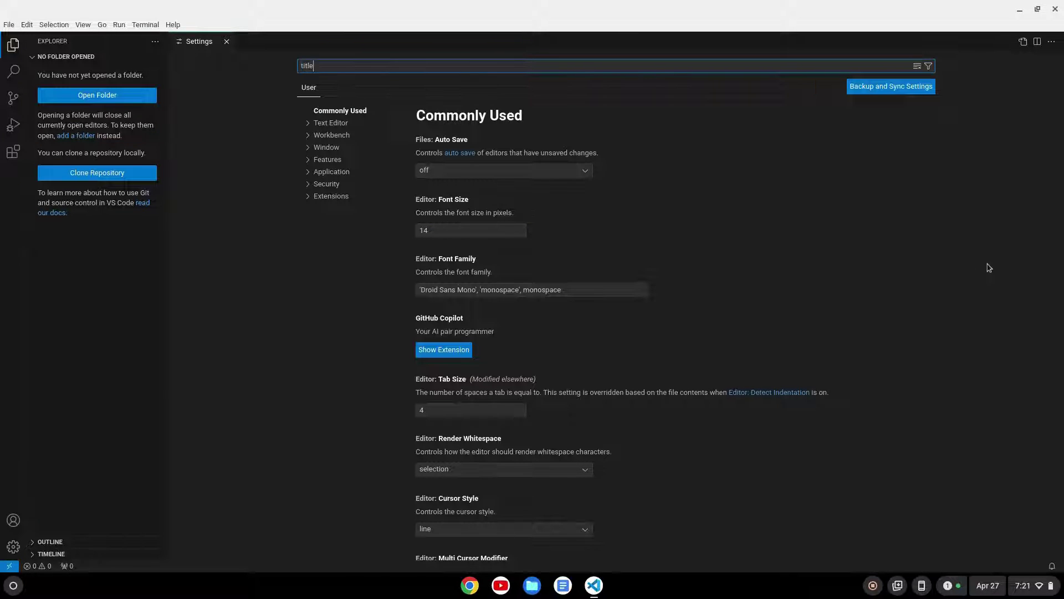
type(" bar")
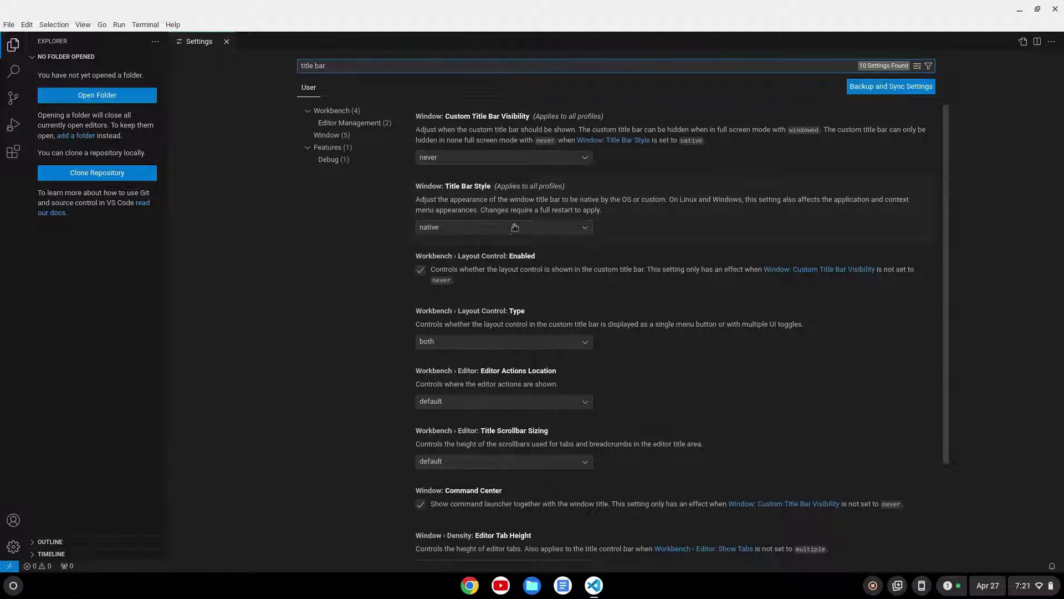
left_click(586, 228)
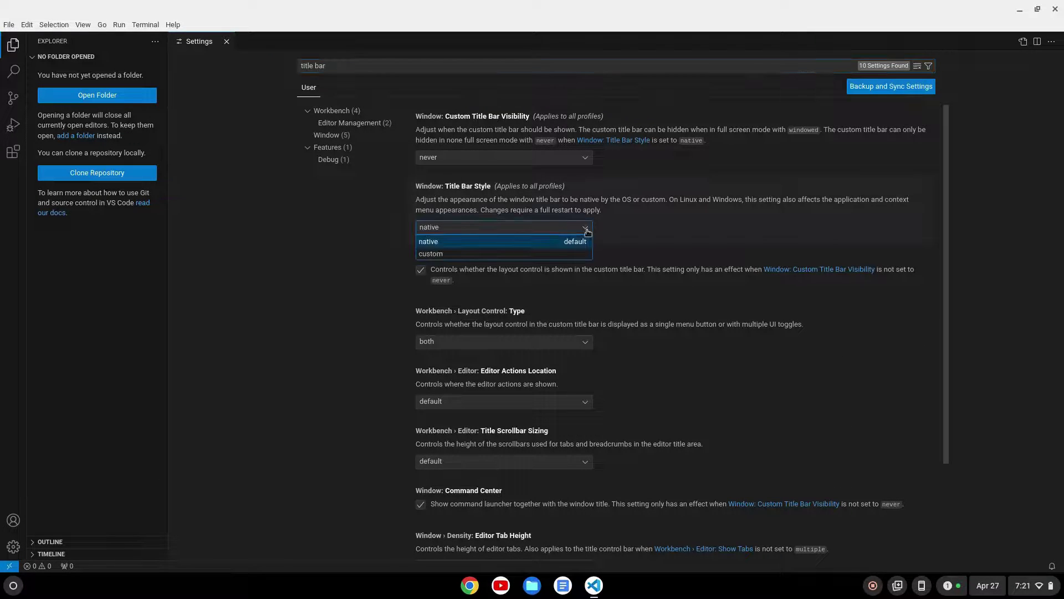
left_click(507, 253)
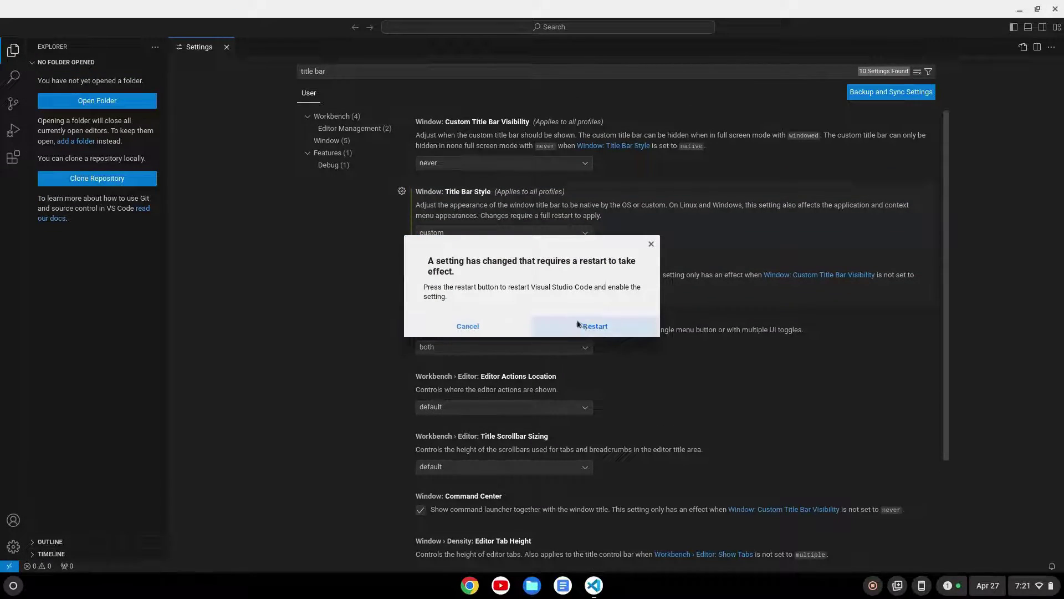
left_click(587, 325)
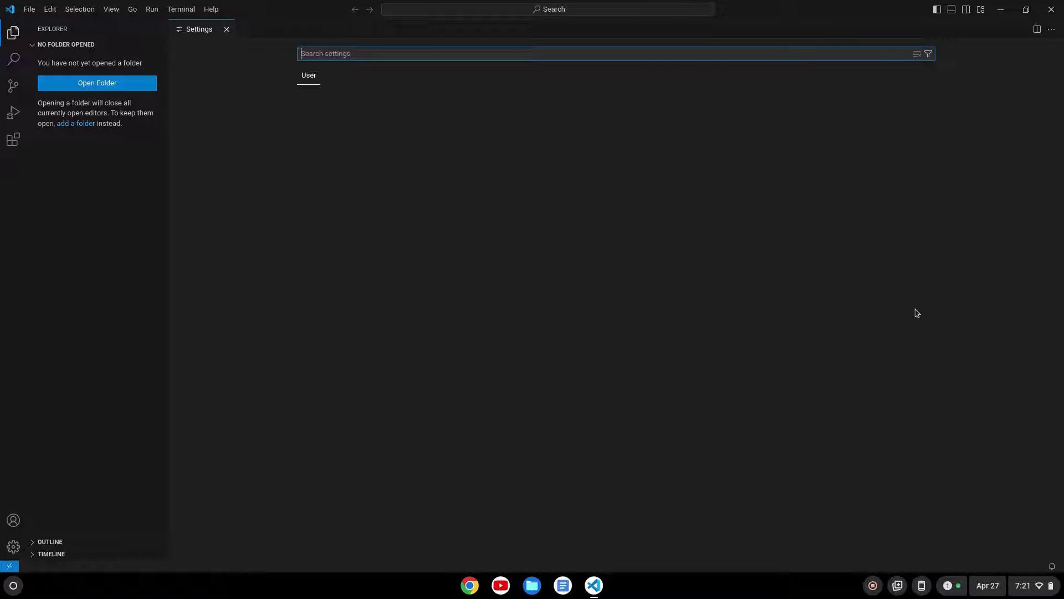
Step: Close the Settings editor and apply the Monokai colour theme
type("title bar")
left_click(226, 29)
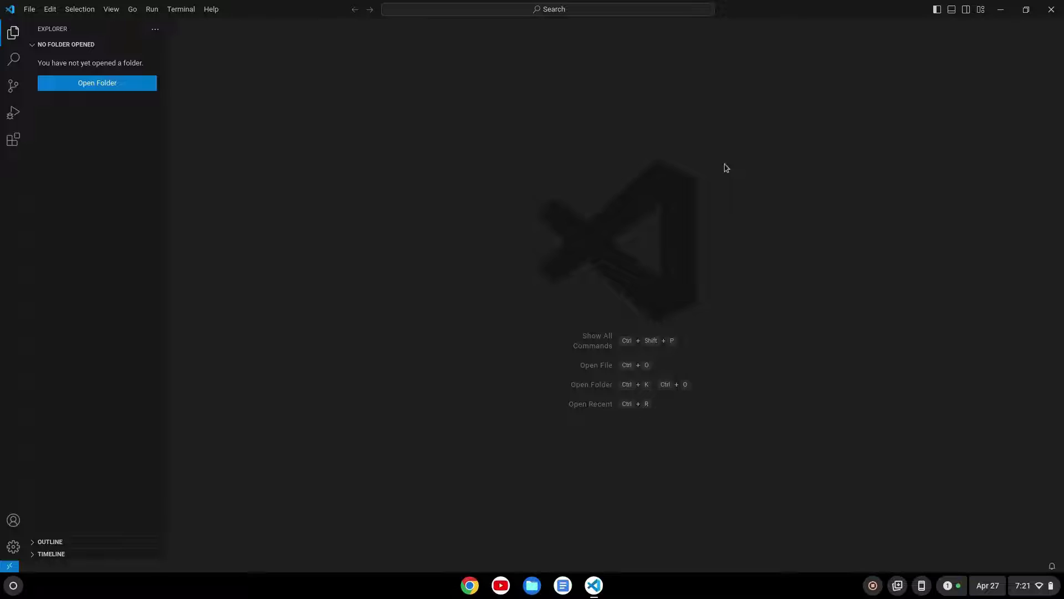
key("ctrl+k")
key("ctrl+t")
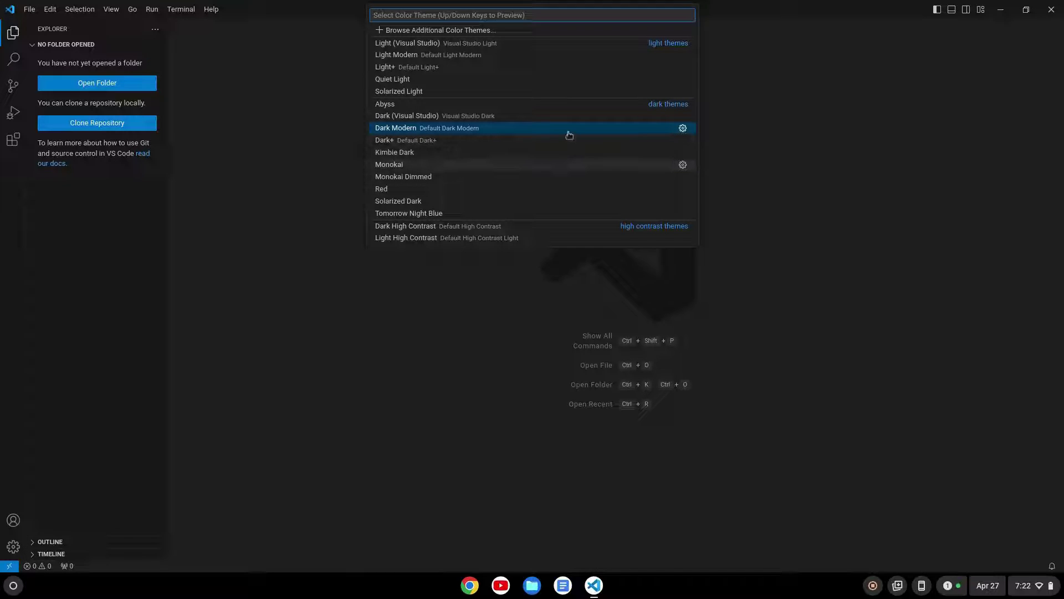
left_click(546, 166)
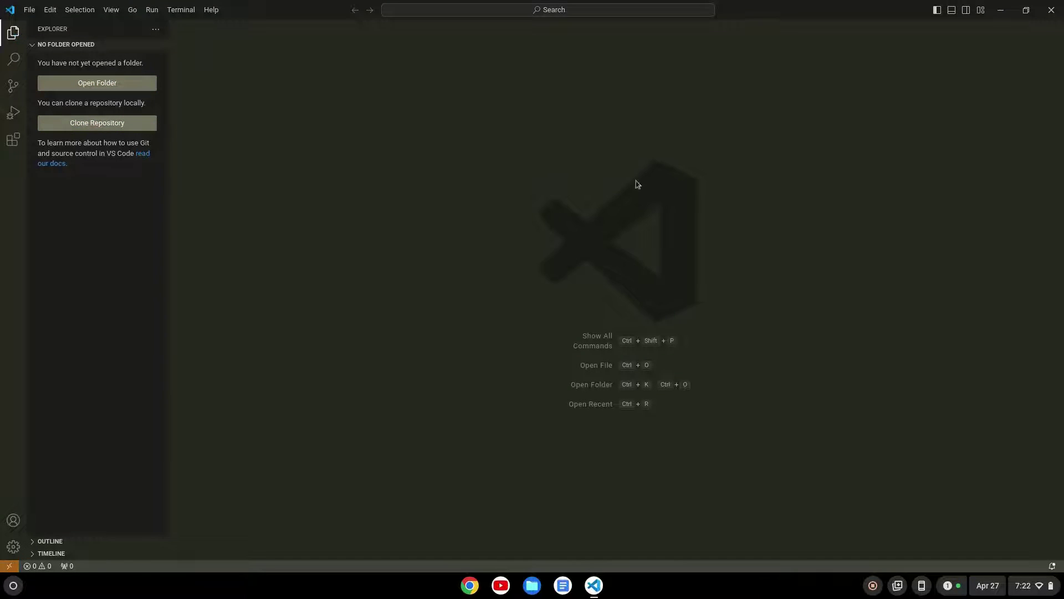
Step: Try the Light+ theme, then settle on the Quiet Light colour theme
key("ctrl+k")
key("ctrl+t")
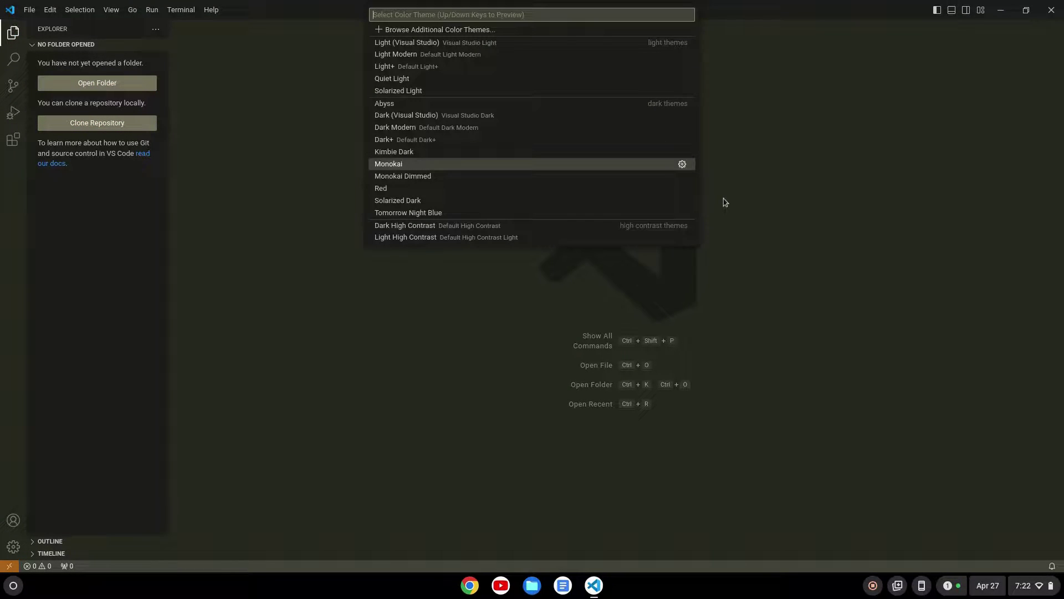
left_click(468, 67)
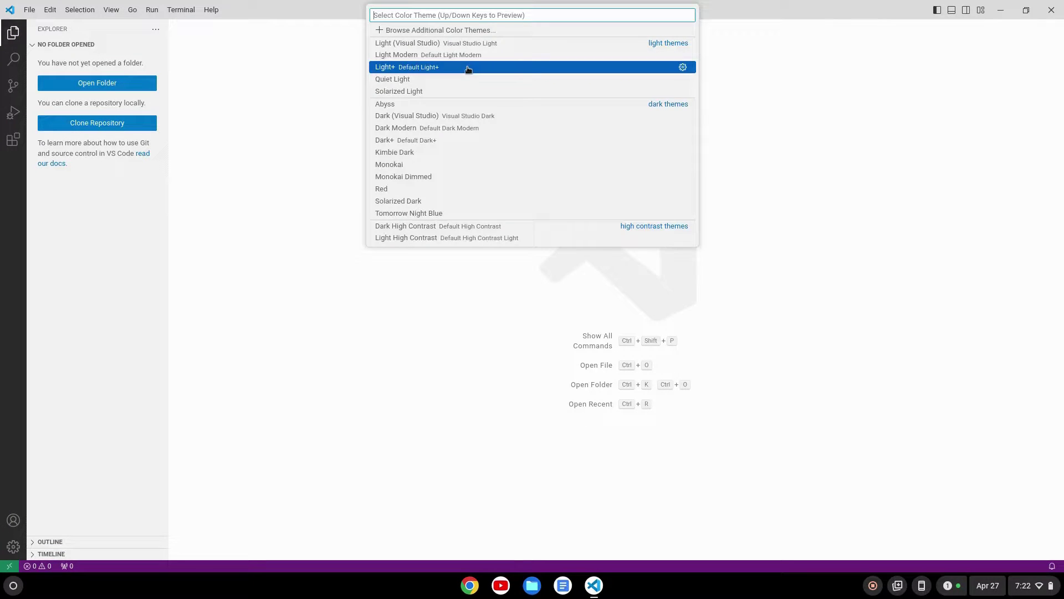
left_click(410, 79)
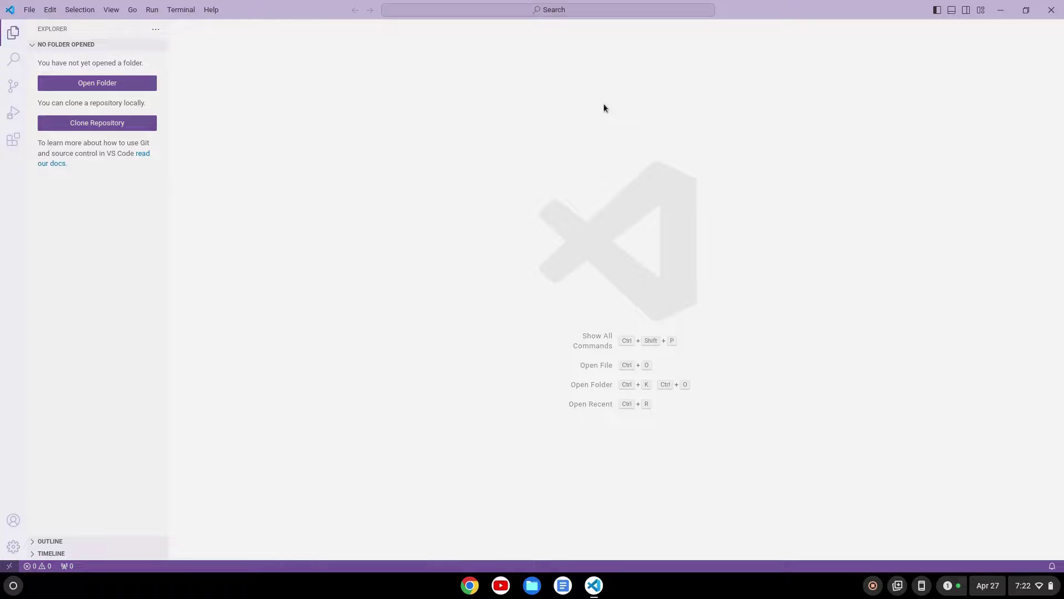